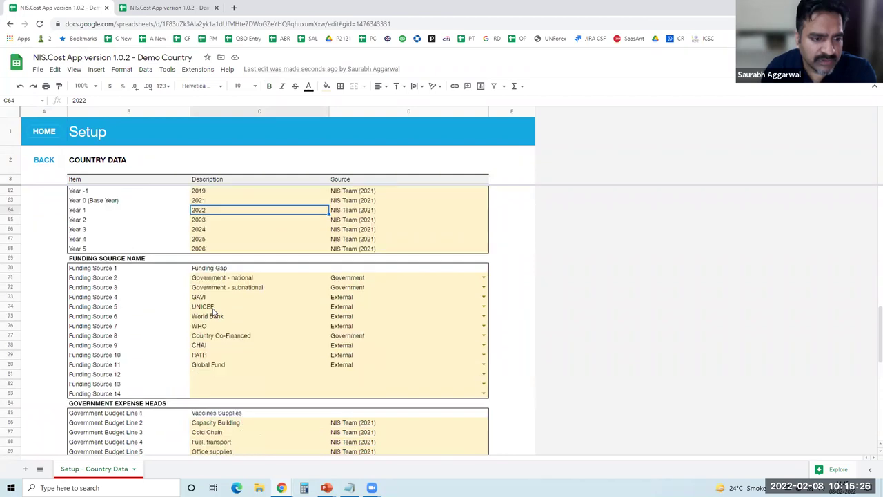
Return to the Setup overview and review the Demographic Data sheet, including the list of target populations by vaccine
{"action": "scroll", "coordinate": [214, 312], "scroll_direction": "up", "scroll_amount": 15}
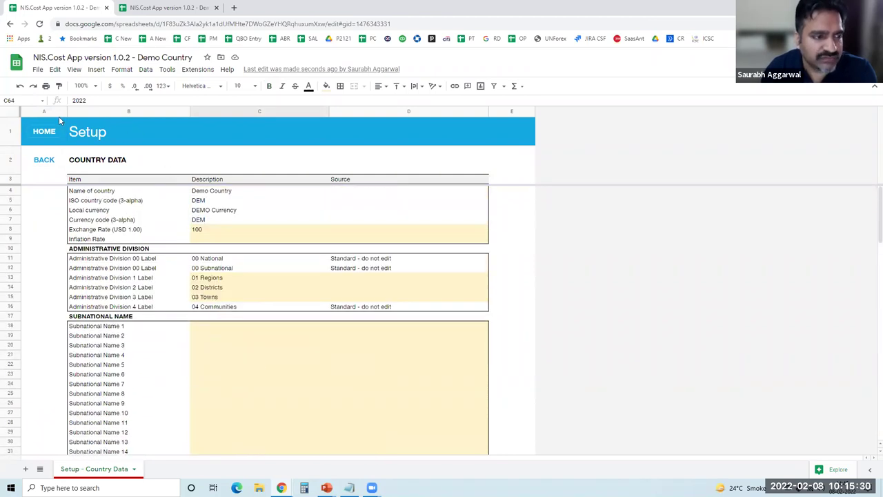
{"action": "left_click", "coordinate": [45, 162]}
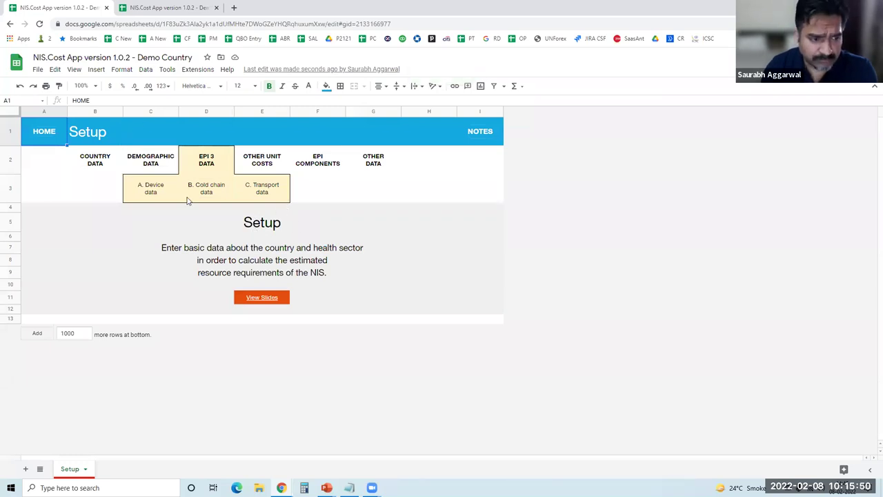
{"action": "left_click", "coordinate": [152, 162]}
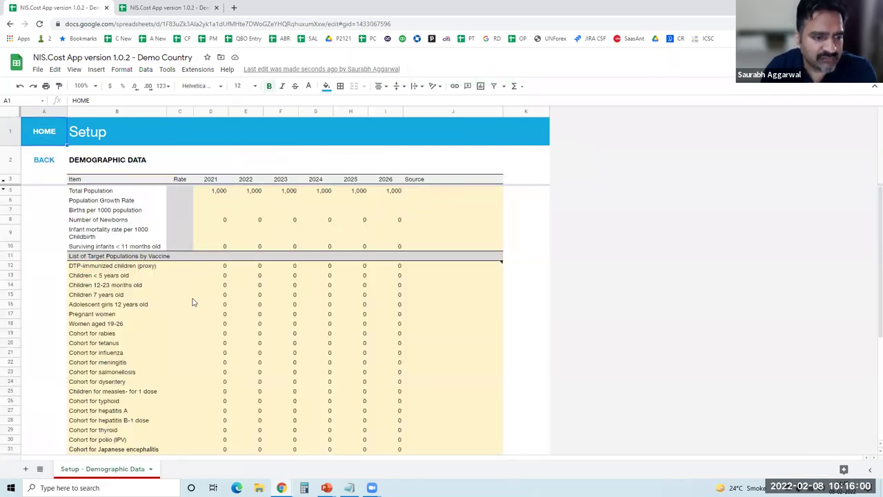
{"action": "scroll", "coordinate": [193, 302], "scroll_direction": "down", "scroll_amount": 6}
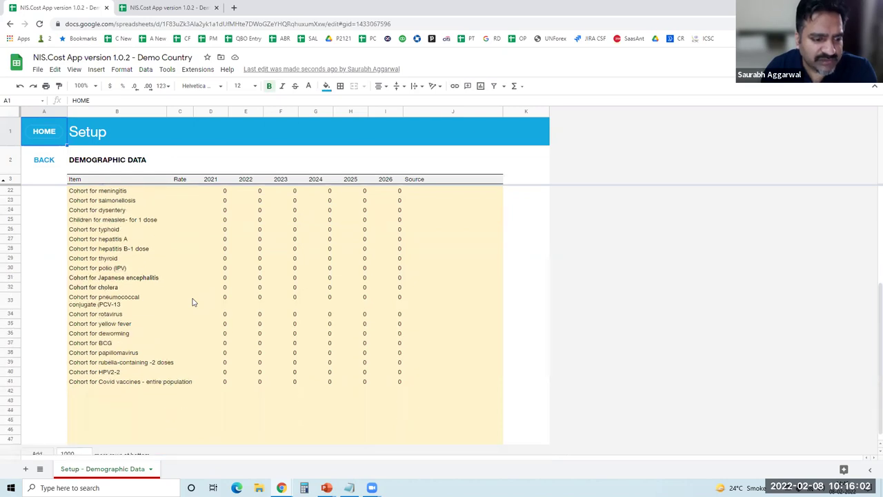
{"action": "scroll", "coordinate": [193, 302], "scroll_direction": "up", "scroll_amount": 6}
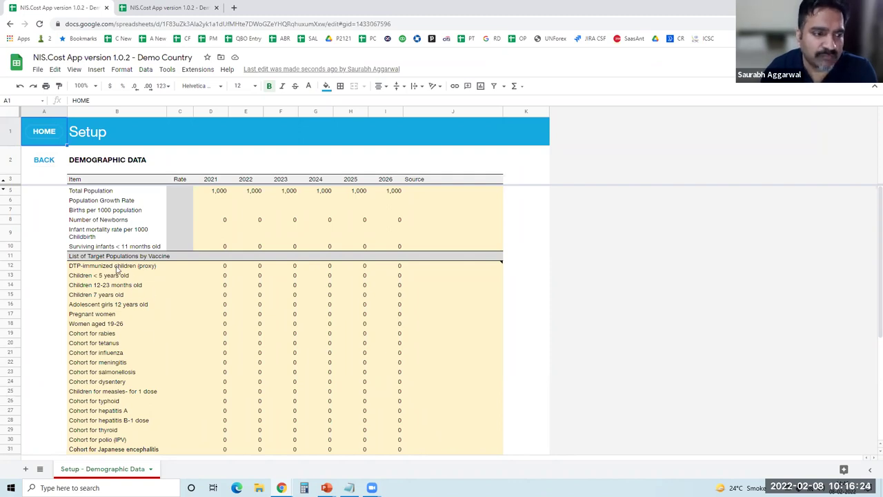
Go back to the Setup overview and review the Other Data sheet's roadmap framework, costing method and roadmap dimension lists
{"action": "left_click", "coordinate": [50, 162]}
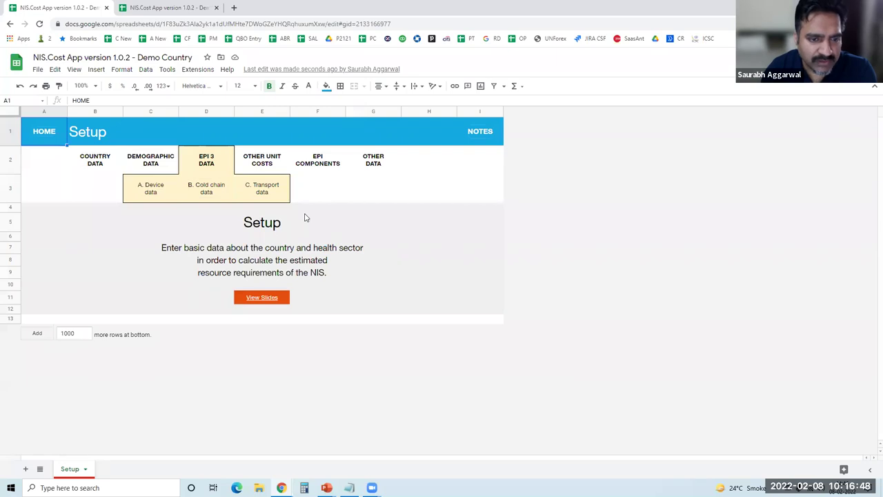
{"action": "left_click", "coordinate": [377, 163]}
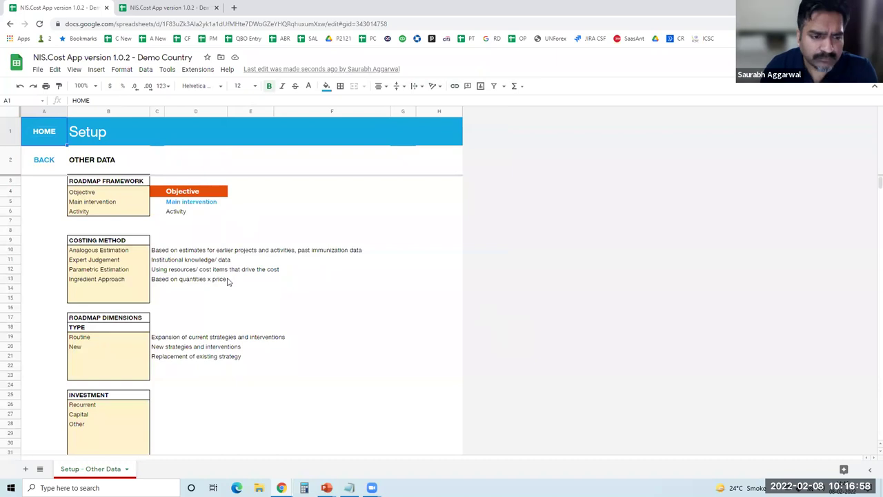
{"action": "scroll", "coordinate": [238, 302], "scroll_direction": "down", "scroll_amount": 1}
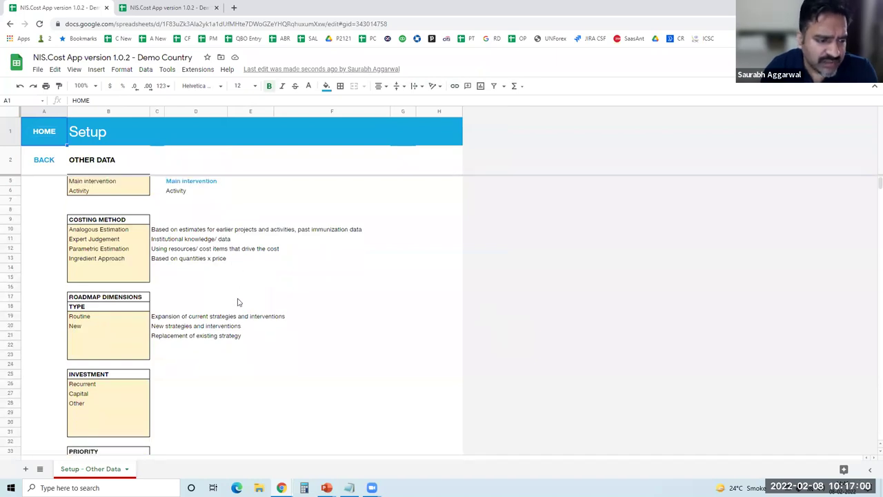
{"action": "scroll", "coordinate": [238, 302], "scroll_direction": "down", "scroll_amount": 1}
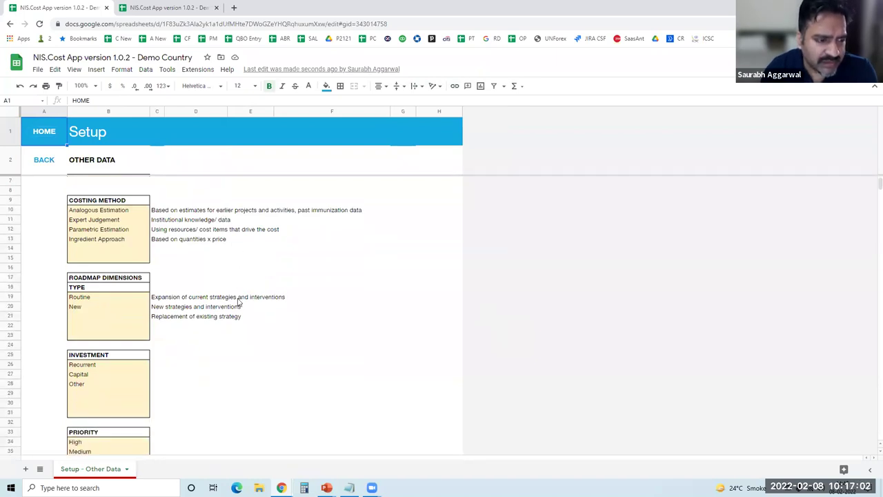
{"action": "scroll", "coordinate": [238, 302], "scroll_direction": "up", "scroll_amount": 2}
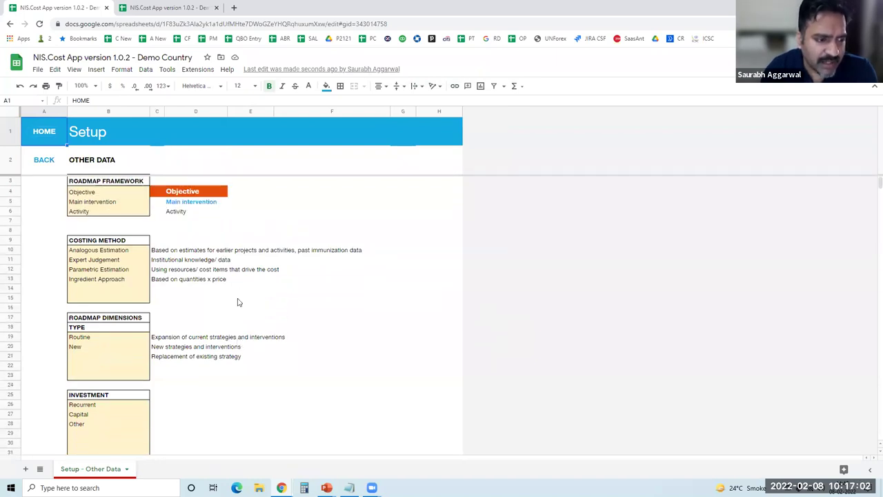
{"action": "left_click", "coordinate": [97, 195]}
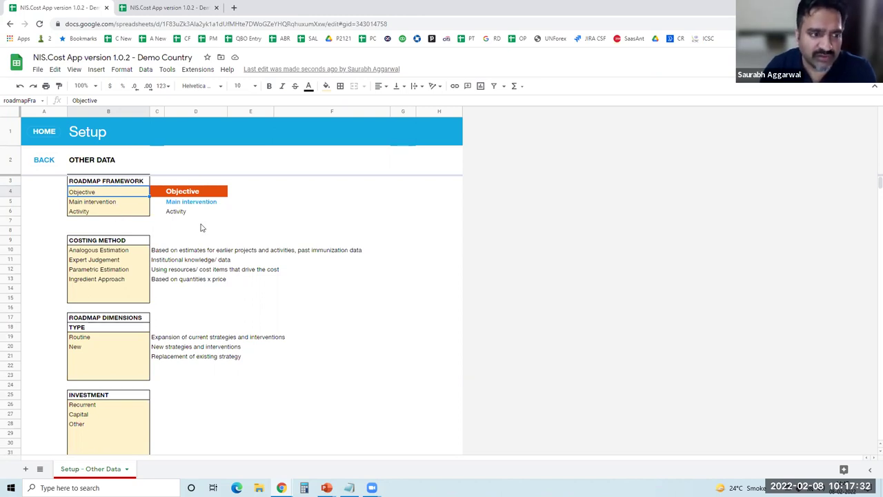
Return to the home page and open the Framework sheet of the Roadmap module
{"action": "left_click", "coordinate": [46, 133]}
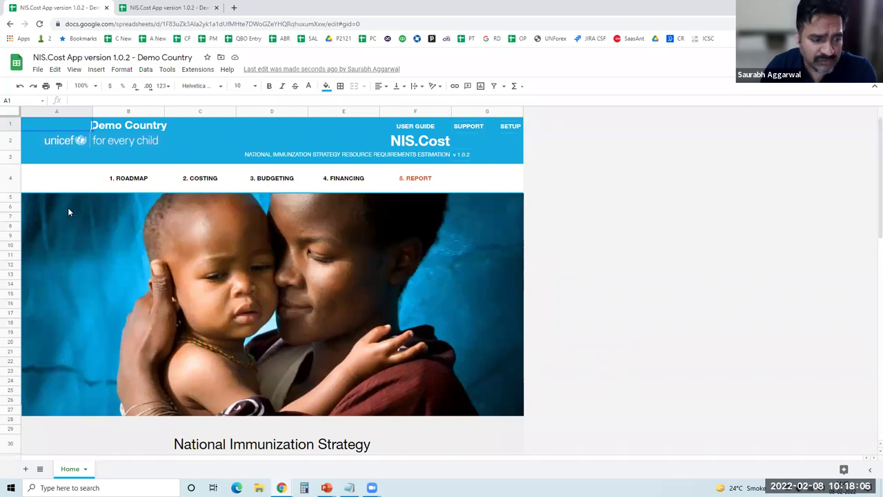
{"action": "left_click", "coordinate": [136, 184]}
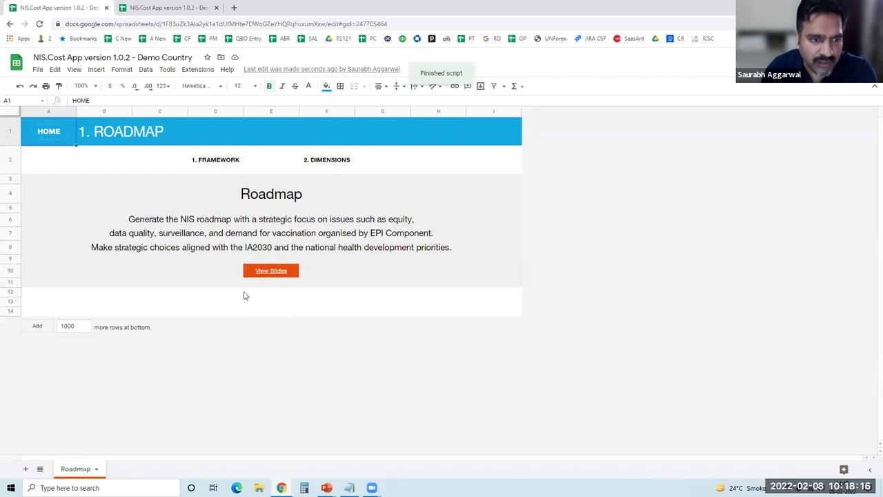
{"action": "left_click", "coordinate": [222, 163]}
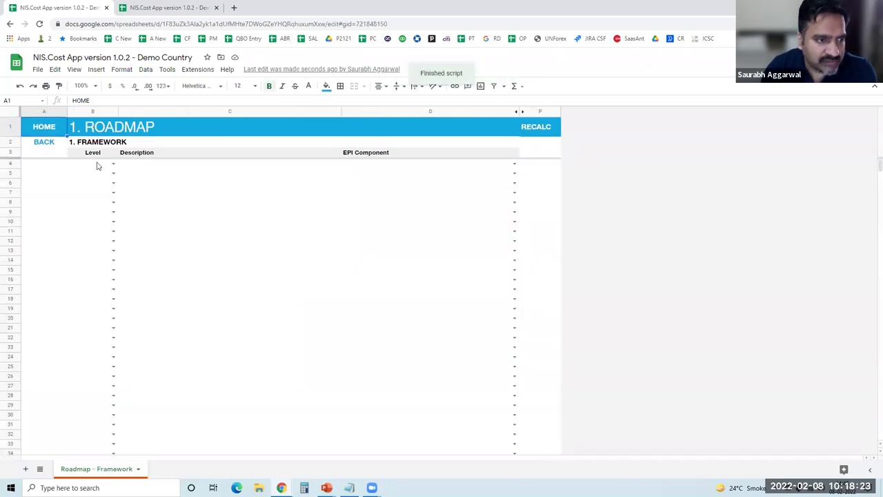
Set the Level of framework rows 4, 5 and 6 to Objective, Main intervention and Activity respectively
{"action": "left_click", "coordinate": [100, 165]}
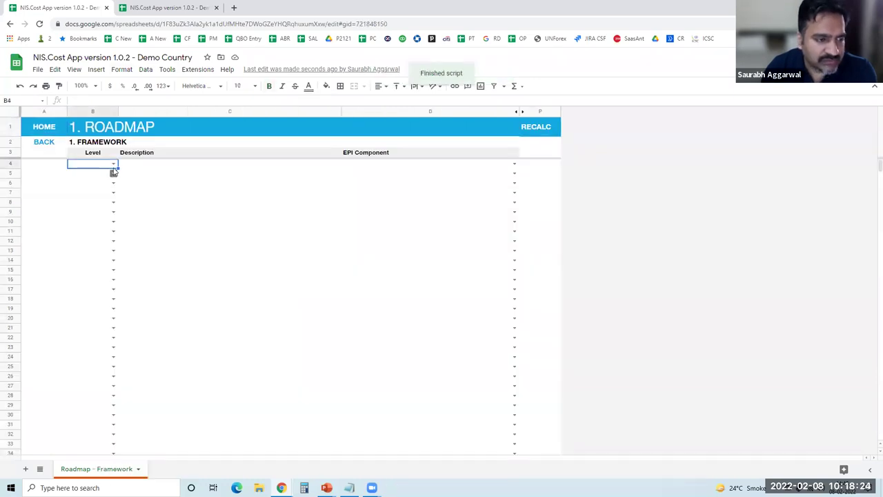
{"action": "left_click", "coordinate": [114, 165]}
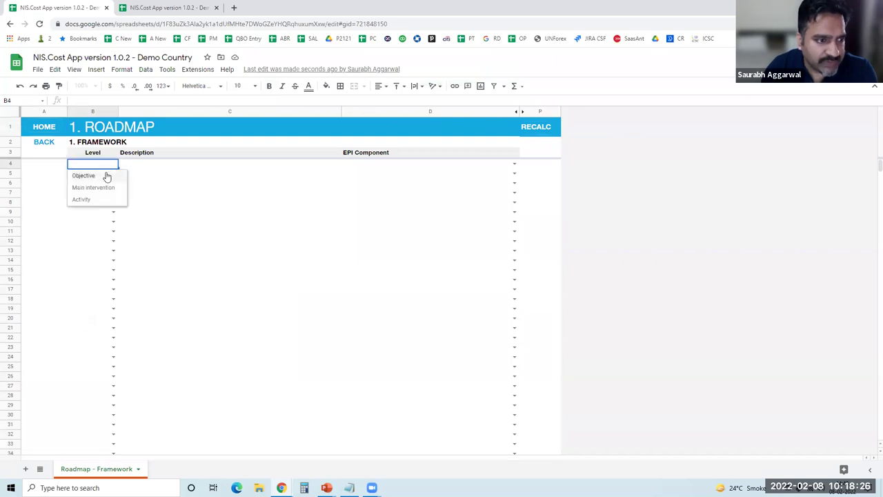
{"action": "left_click", "coordinate": [107, 177]}
{"action": "left_click", "coordinate": [114, 175]}
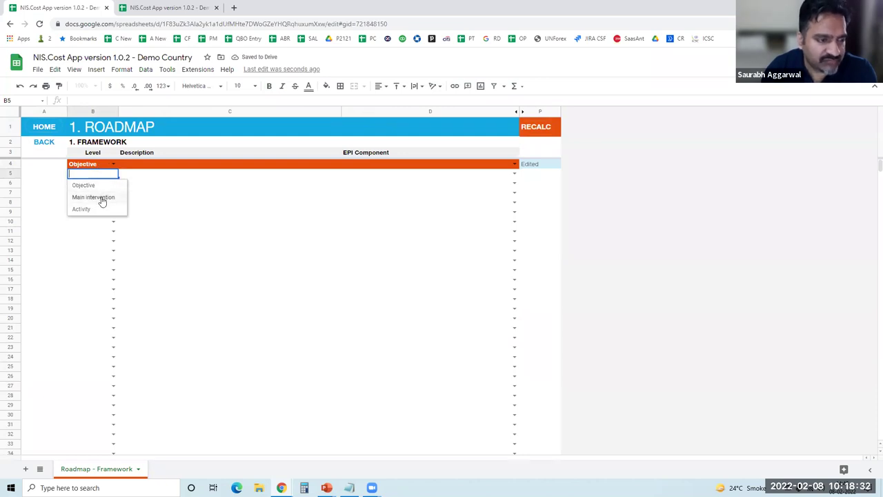
{"action": "left_click", "coordinate": [102, 198]}
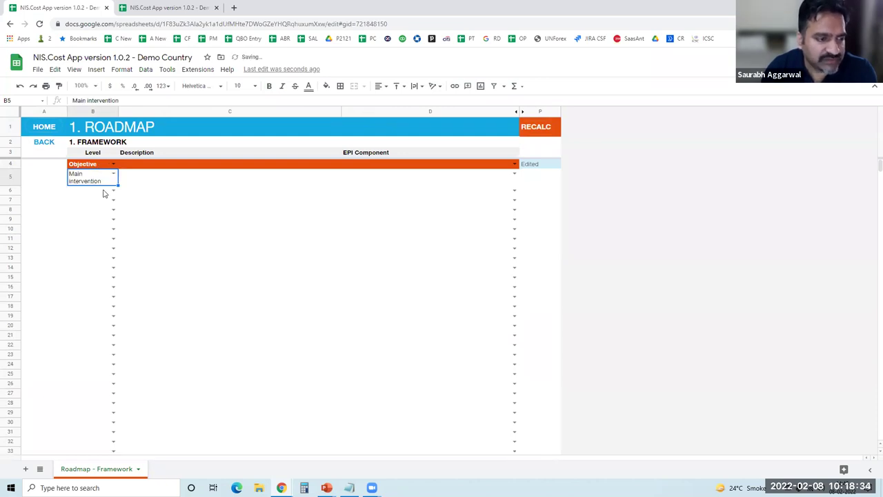
{"action": "left_click", "coordinate": [104, 191]}
{"action": "left_click", "coordinate": [113, 190]}
{"action": "left_click", "coordinate": [98, 227]}
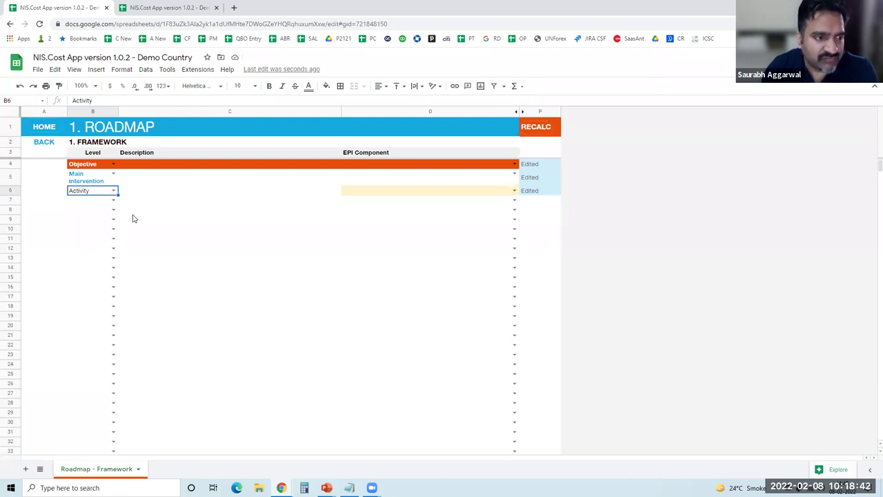
Open the Roadmap Dimensions sheet and look at the Priority and Type choices available for the activity row
{"action": "left_click", "coordinate": [44, 142]}
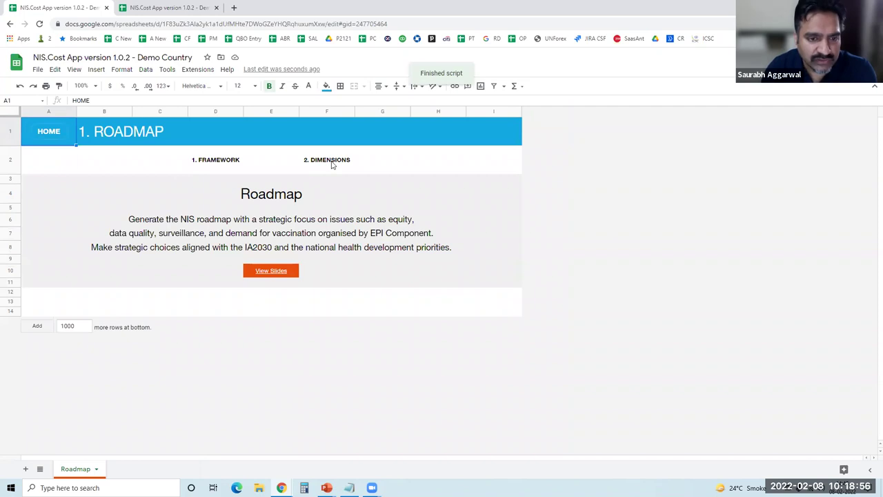
{"action": "left_click", "coordinate": [331, 164]}
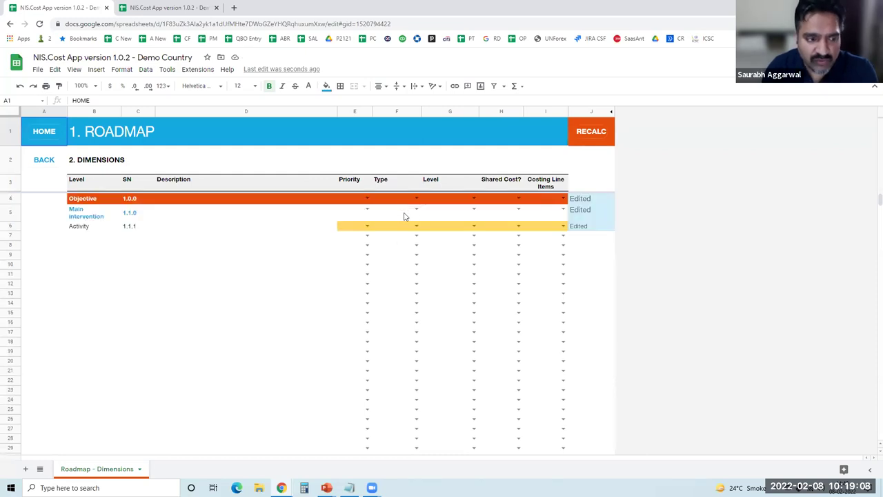
{"action": "left_click", "coordinate": [348, 227]}
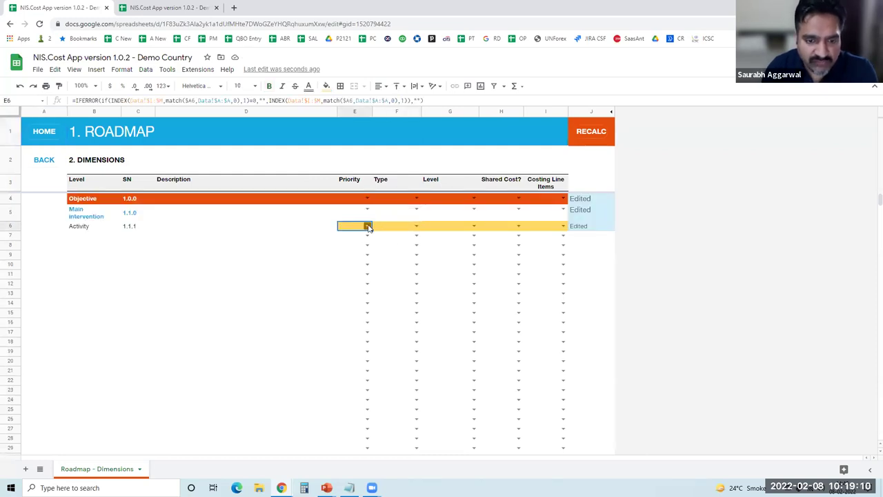
{"action": "double_click", "coordinate": [369, 227]}
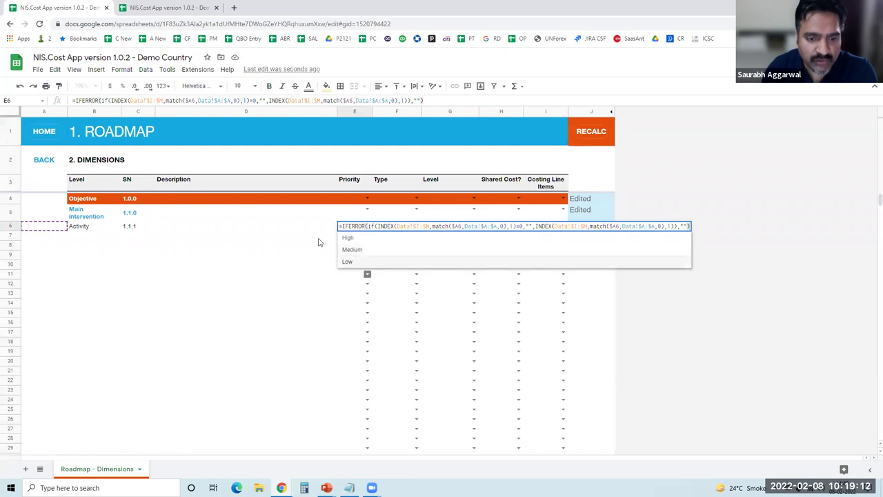
{"action": "left_click", "coordinate": [325, 212]}
{"action": "left_click", "coordinate": [340, 227]}
{"action": "left_click", "coordinate": [414, 227]}
{"action": "double_click", "coordinate": [417, 226]}
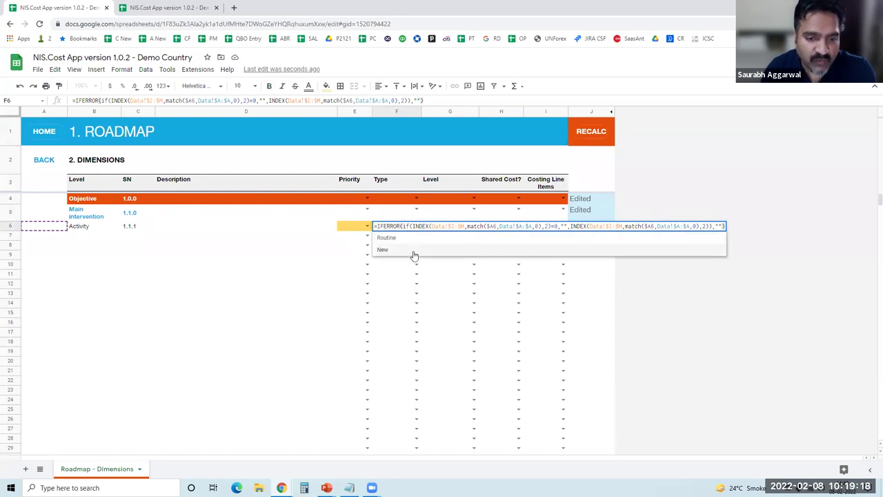
{"action": "left_click", "coordinate": [345, 230]}
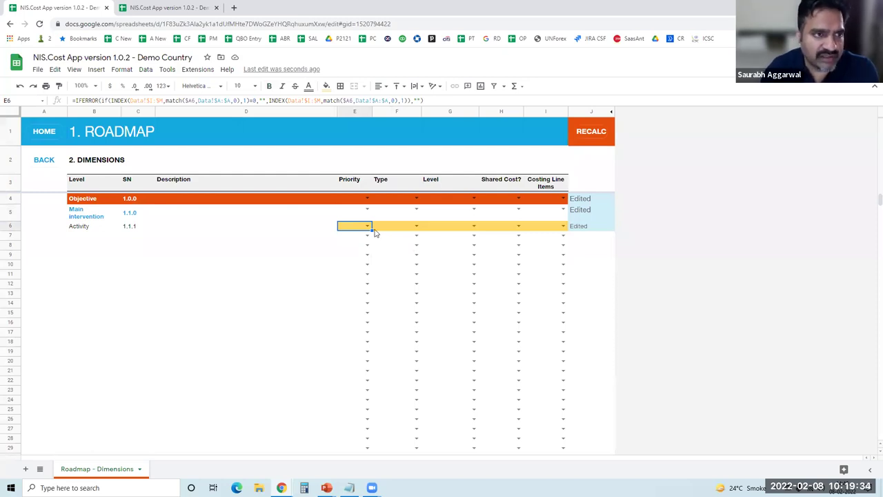
Switch to the Demo Country - Dummy Data workbook and open its Roadmap Framework sheet
{"action": "left_click", "coordinate": [153, 8]}
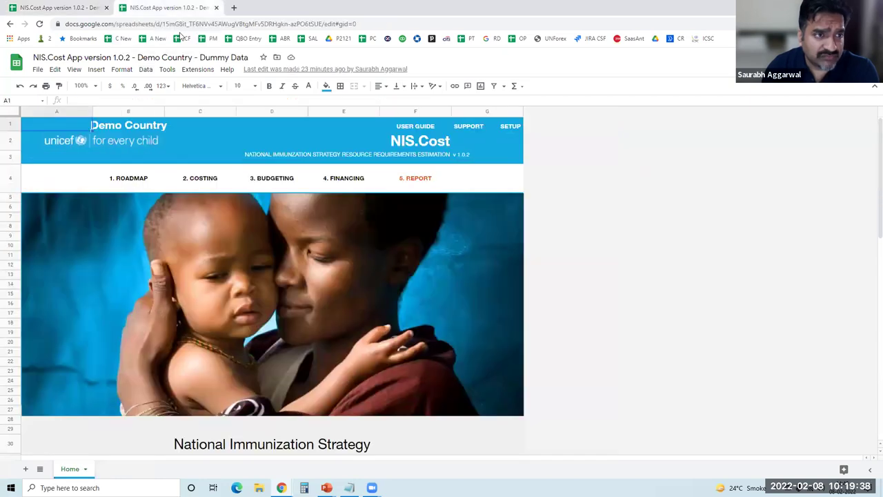
{"action": "left_click", "coordinate": [142, 181]}
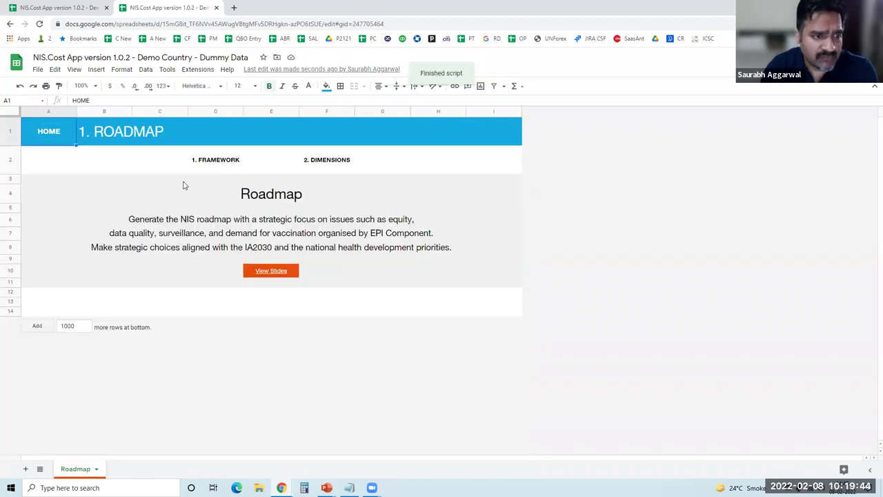
{"action": "left_click", "coordinate": [221, 165]}
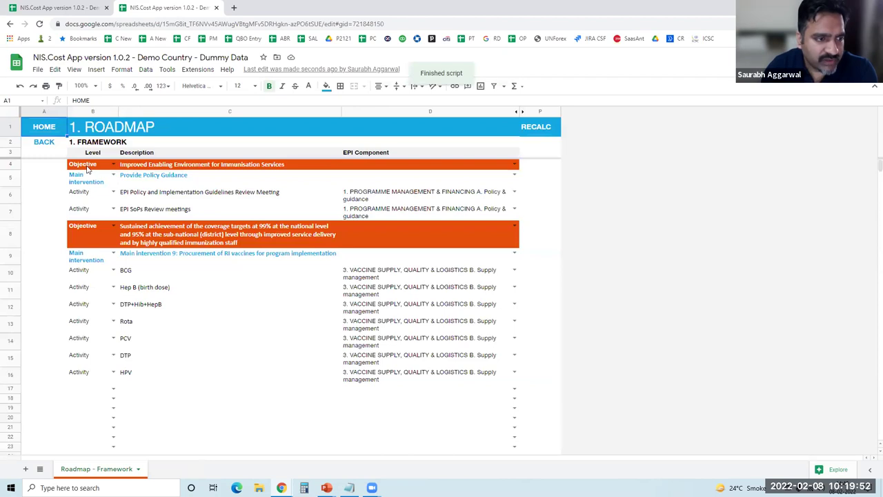
Examine the first objective, its main intervention and the activities beneath it, checking the level and description of each row
{"action": "left_click", "coordinate": [87, 166]}
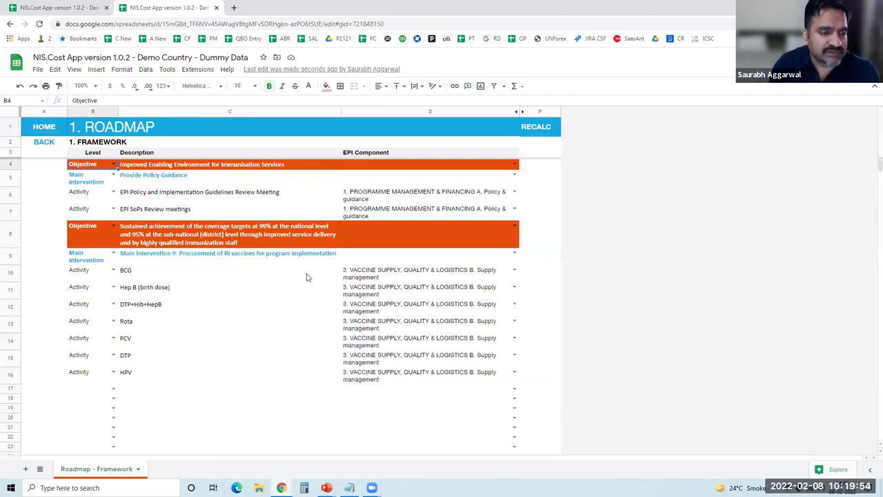
{"action": "key", "text": "Right"}
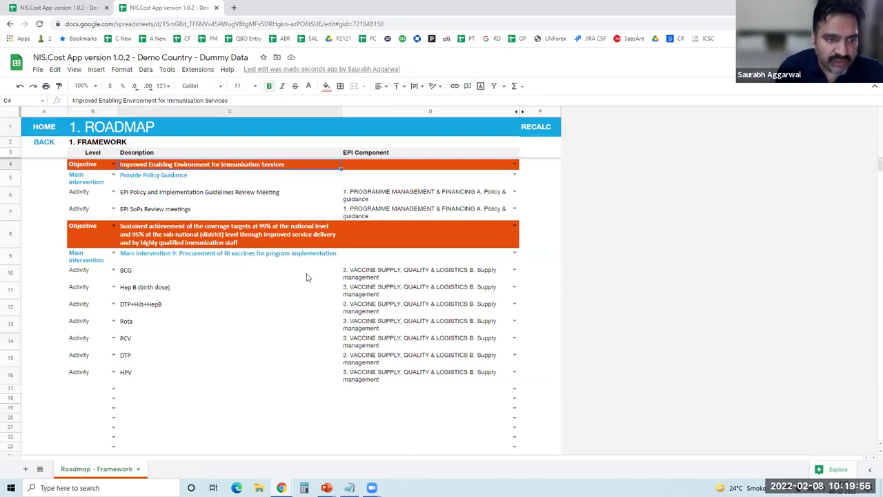
{"action": "key", "text": "Down"}
{"action": "key", "text": "Left"}
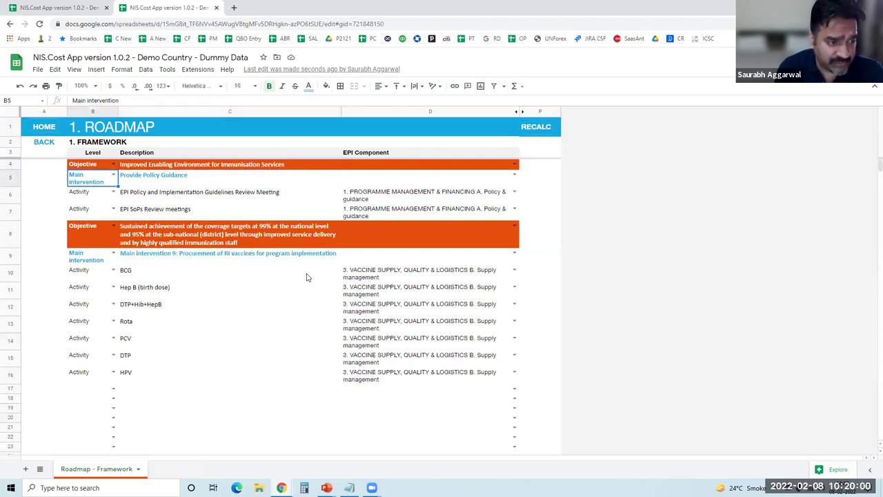
{"action": "key", "text": "Right"}
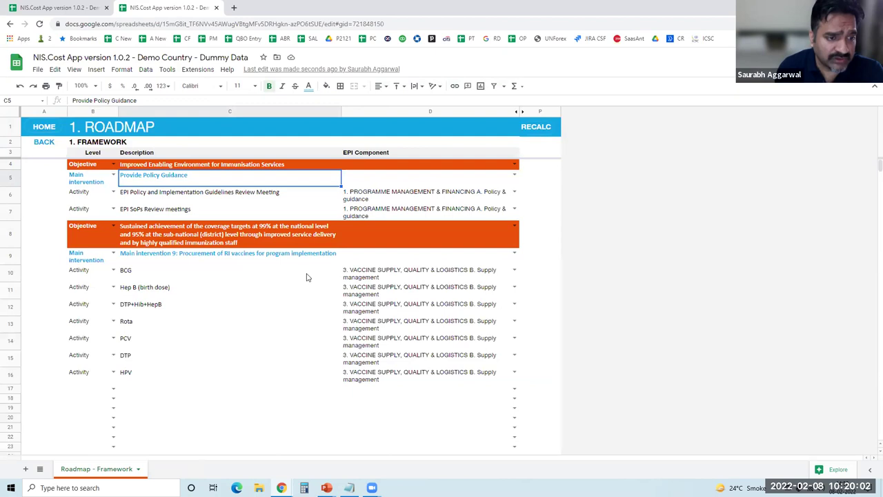
{"action": "key", "text": "Down"}
{"action": "key", "text": "Up"}
{"action": "key", "text": "Down"}
{"action": "key", "text": "Down"}
{"action": "key", "text": "Up"}
{"action": "key", "text": "Up"}
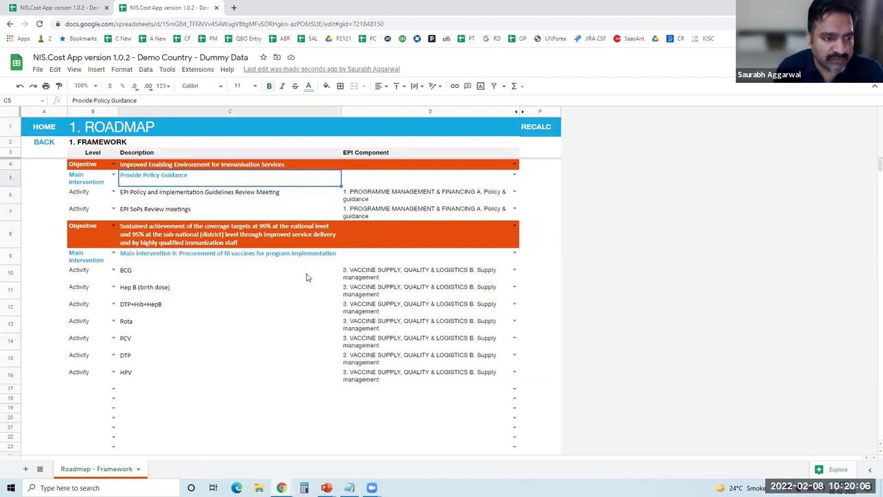
{"action": "key", "text": "Up"}
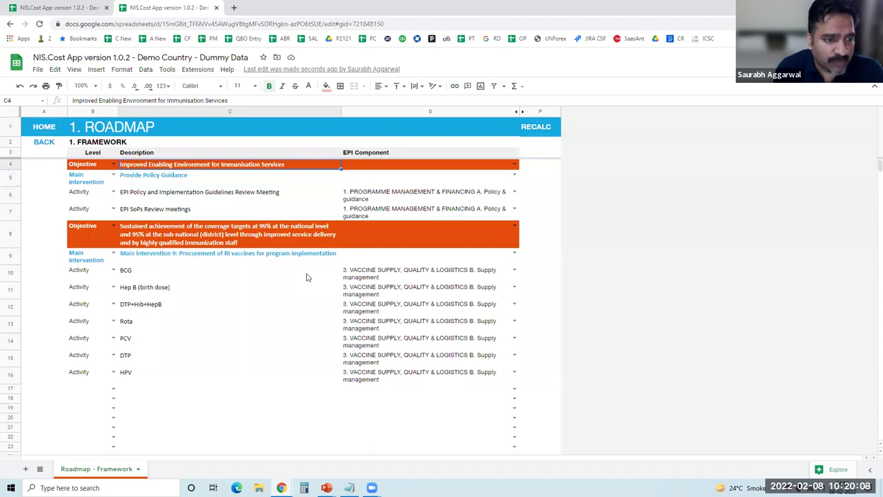
{"action": "key", "text": "Down"}
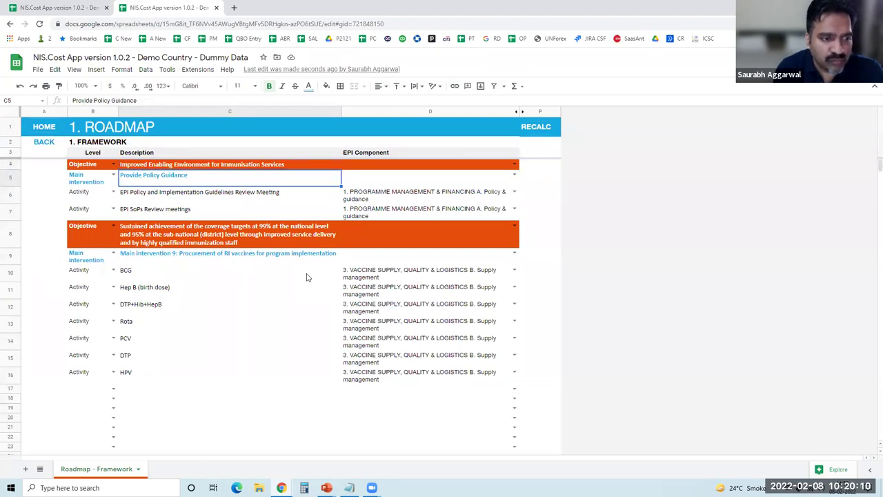
Review the two activity rows under Provide Policy Guidance, comparing their Level and Description entries
{"action": "key", "text": "Down"}
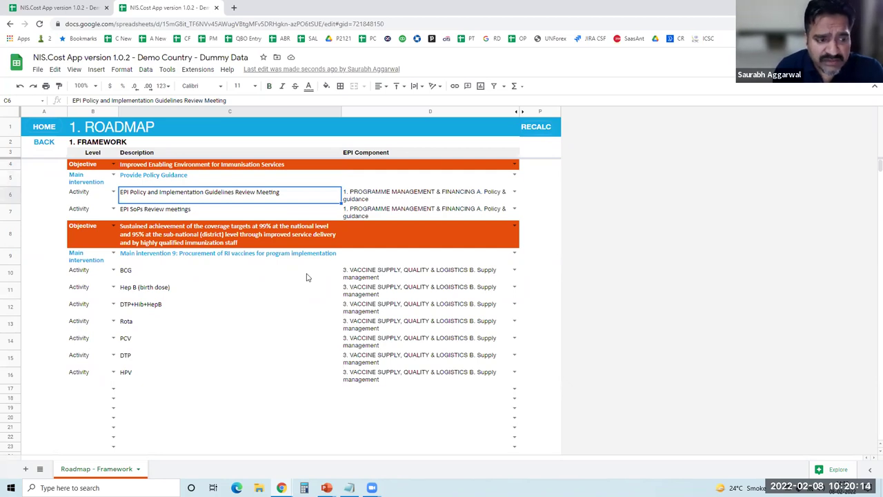
{"action": "key", "text": "Left"}
{"action": "key", "text": "Right"}
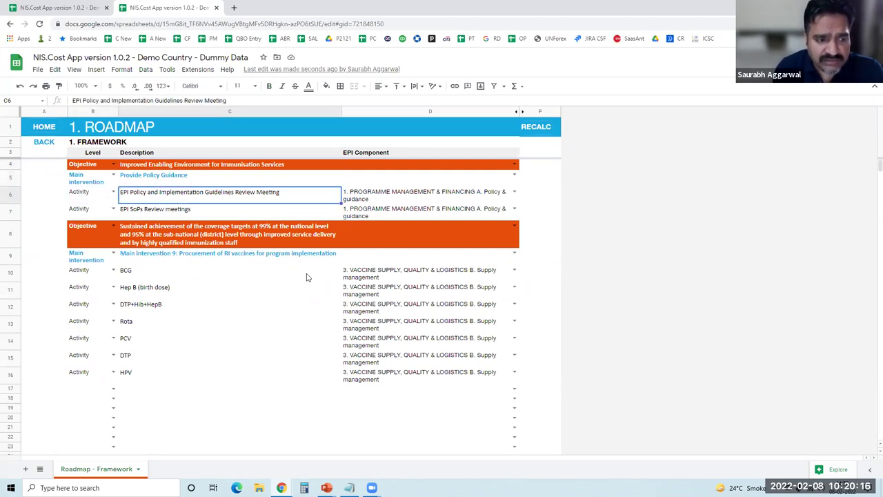
{"action": "key", "text": "Left"}
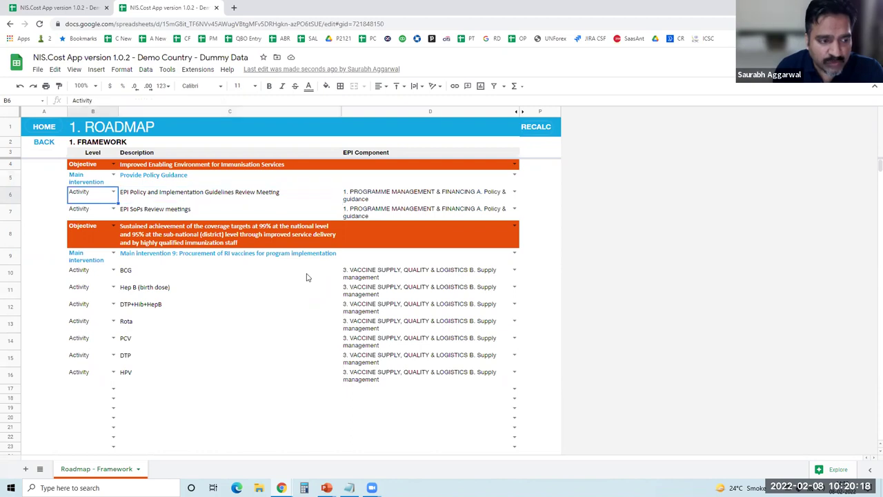
{"action": "key", "text": "Down"}
{"action": "key", "text": "Up"}
{"action": "key", "text": "Right"}
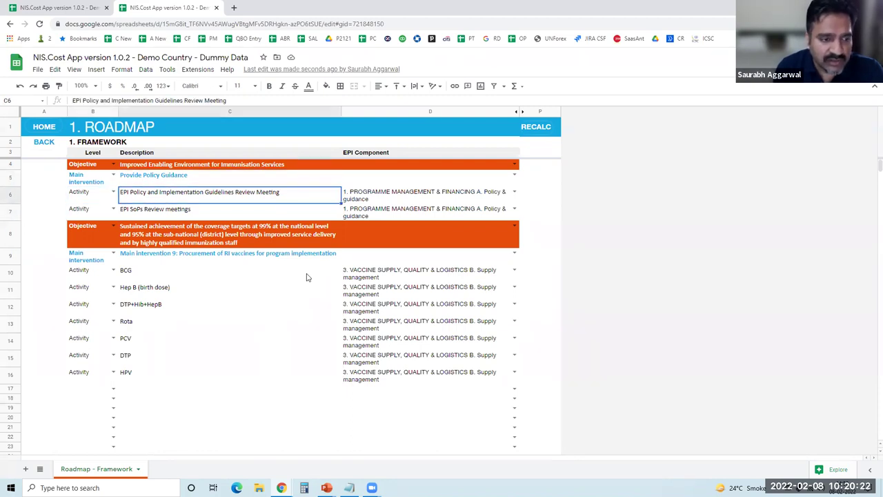
{"action": "key", "text": "Down"}
{"action": "key", "text": "Up"}
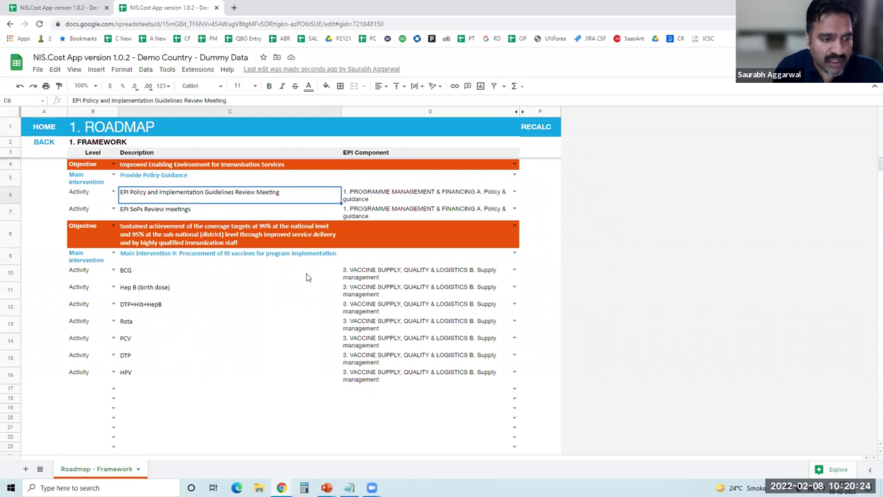
{"action": "key", "text": "Left"}
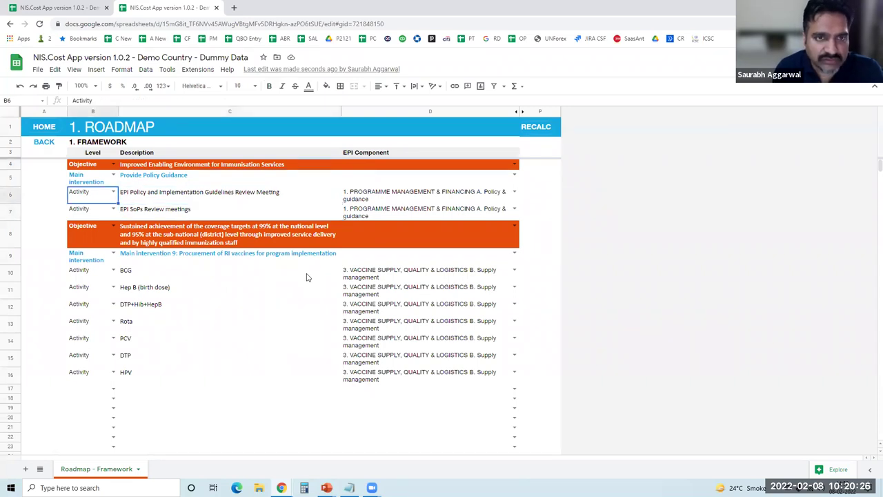
{"action": "key", "text": "Right"}
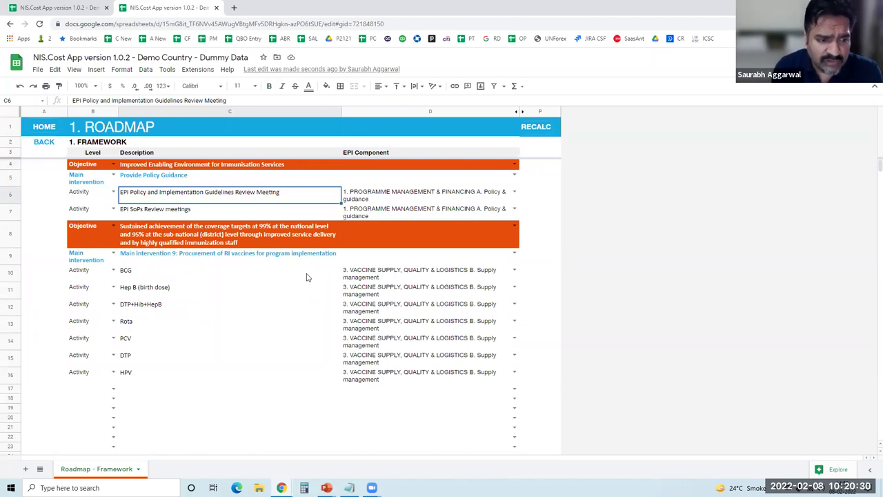
Examine the second objective, its vaccine procurement intervention and the vaccine activities from BCG to HPV
{"action": "key", "text": "Down"}
{"action": "key", "text": "Down"}
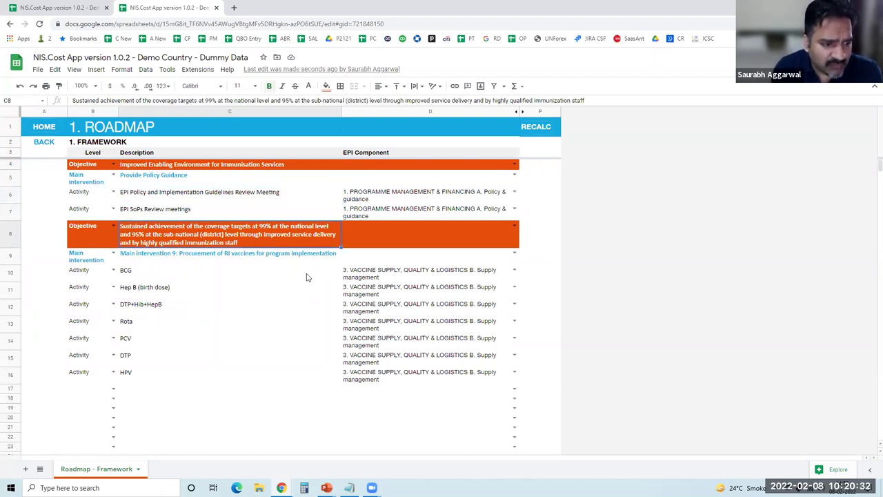
{"action": "key", "text": "Down"}
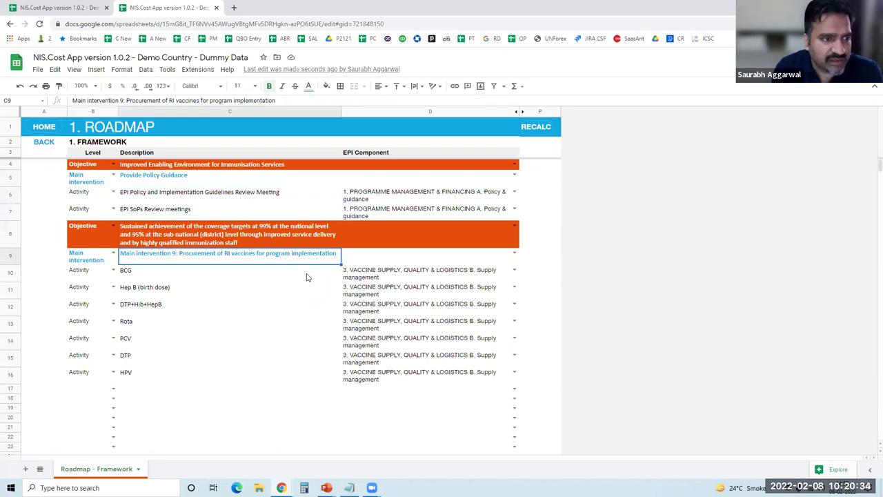
{"action": "key", "text": "Down"}
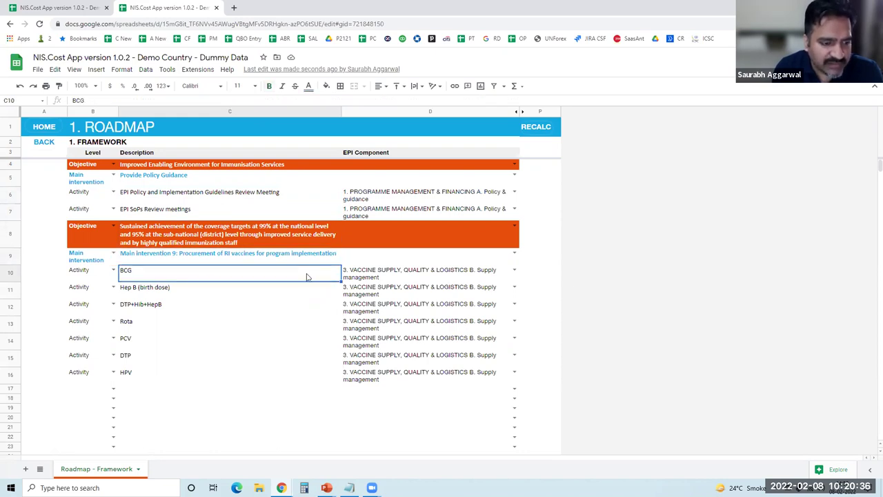
{"action": "key", "text": "Up"}
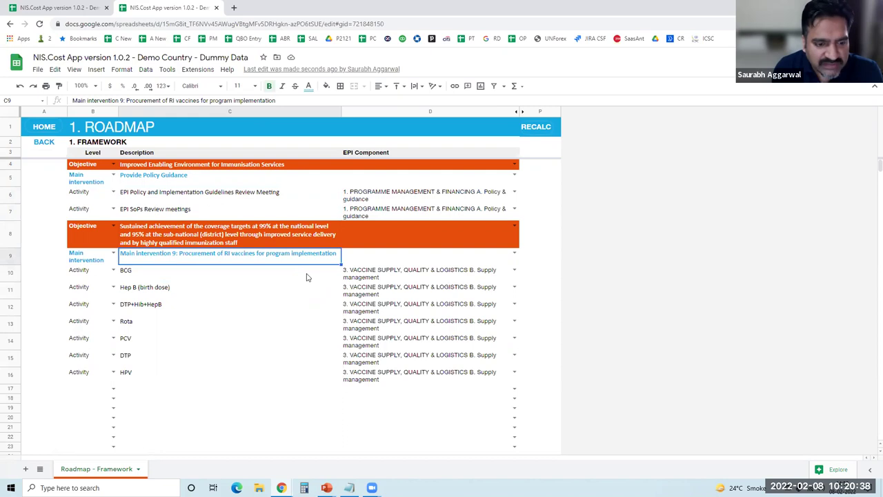
{"action": "key", "text": "Down"}
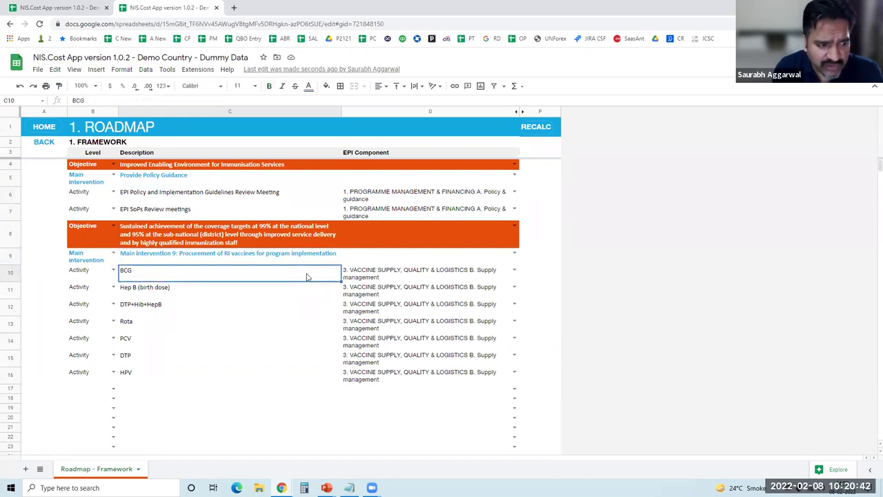
{"action": "key", "text": "Left"}
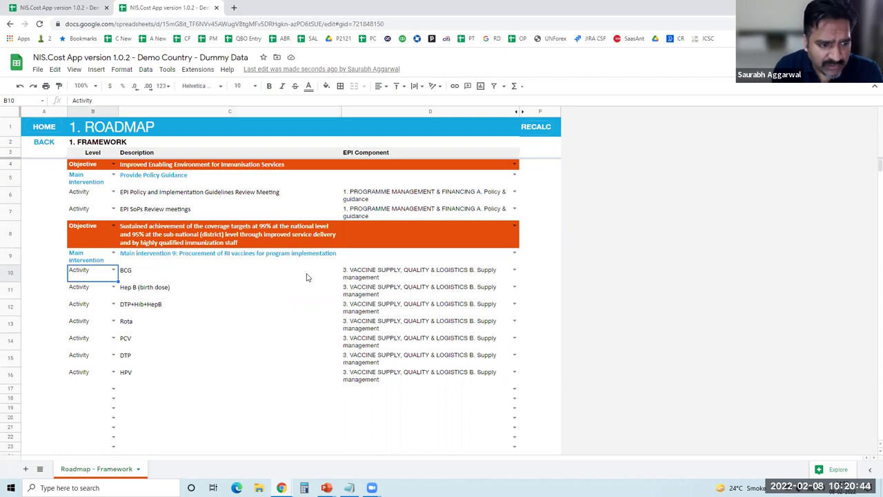
{"action": "left_click", "coordinate": [308, 277]}
{"action": "key", "text": "Down"}
{"action": "key", "text": "Down"}
{"action": "key", "text": "Down"}
{"action": "key", "text": "Down"}
{"action": "key", "text": "Down"}
{"action": "key", "text": "Down"}
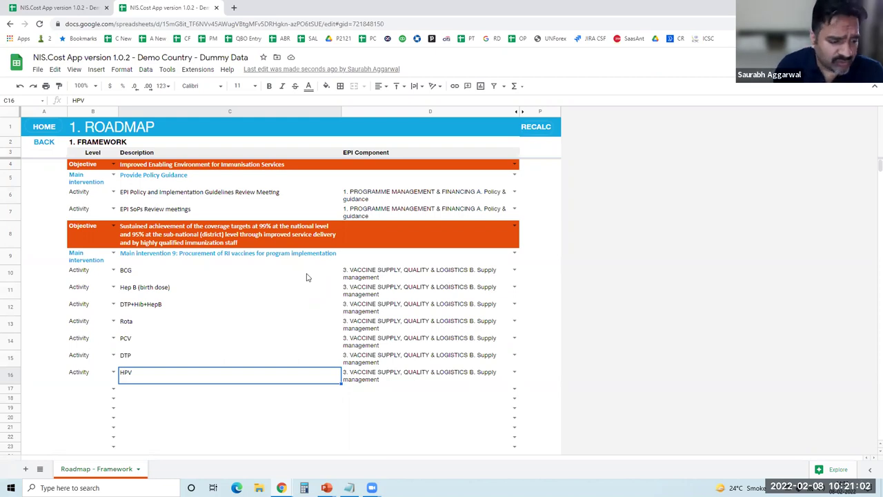
Add a new framework row below HPV with Level Activity and Description MMR
{"action": "key", "text": "Return"}
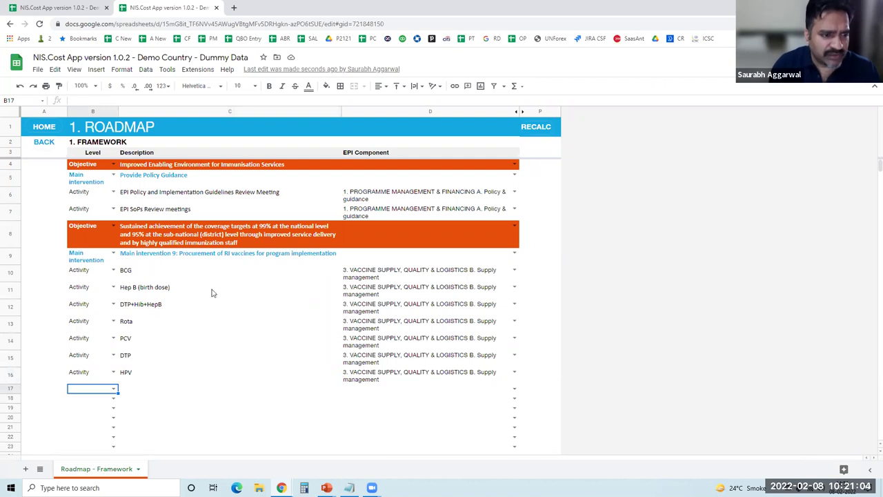
{"action": "left_click", "coordinate": [114, 389]}
{"action": "left_click", "coordinate": [83, 423]}
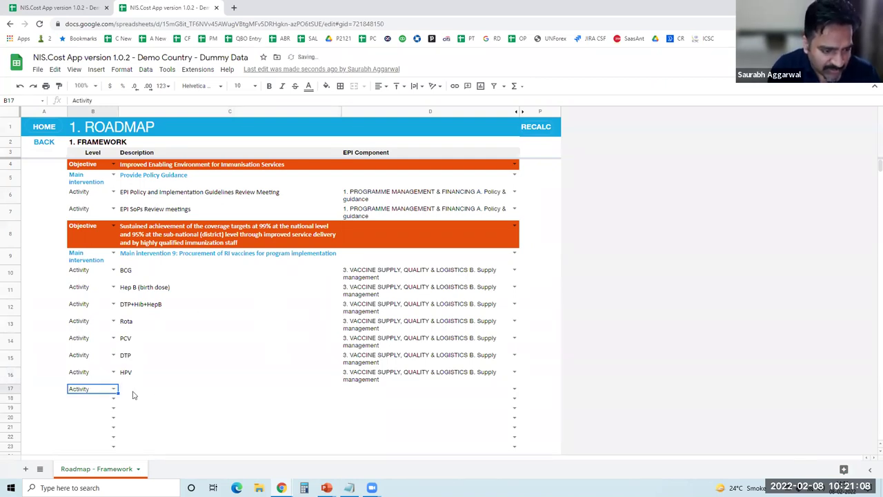
{"action": "left_click", "coordinate": [137, 393]}
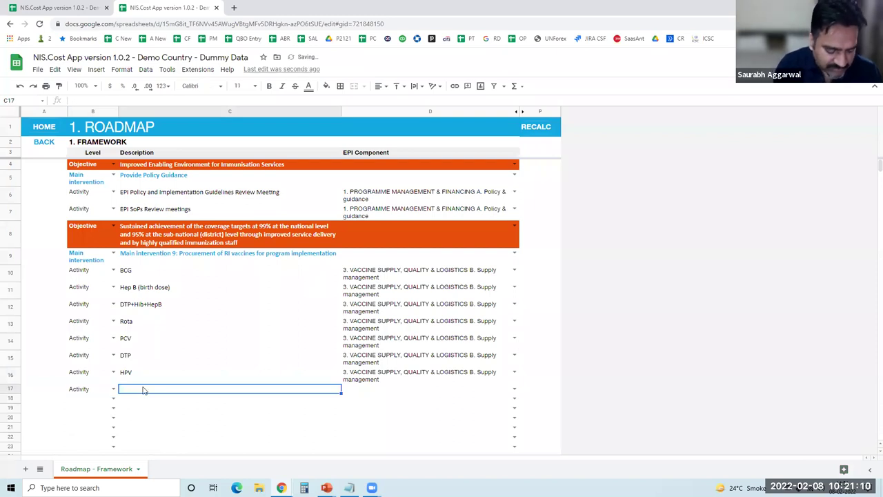
{"action": "type", "text": "MMR"}
{"action": "key", "text": "Return"}
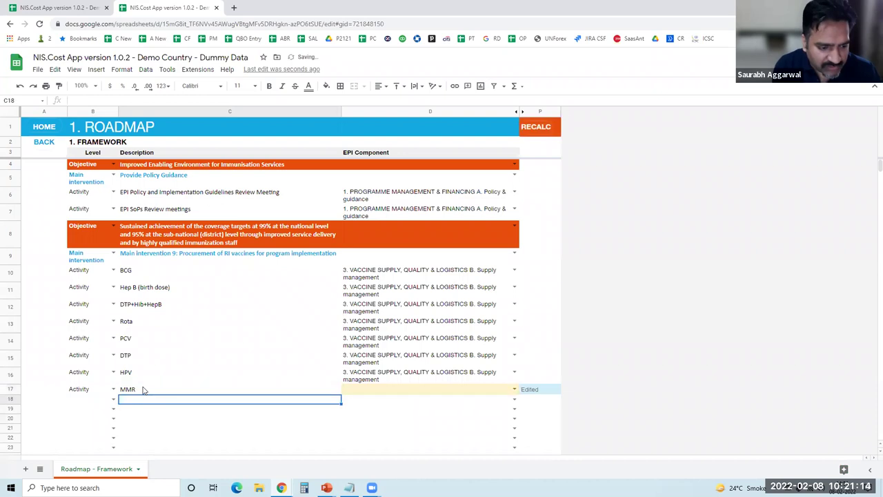
Set the MMR activity's EPI Component to "3. VACCINE SUPPLY, QUALITY & LOGISTICS B. Supply management"
{"action": "key", "text": "Up"}
{"action": "key", "text": "Right"}
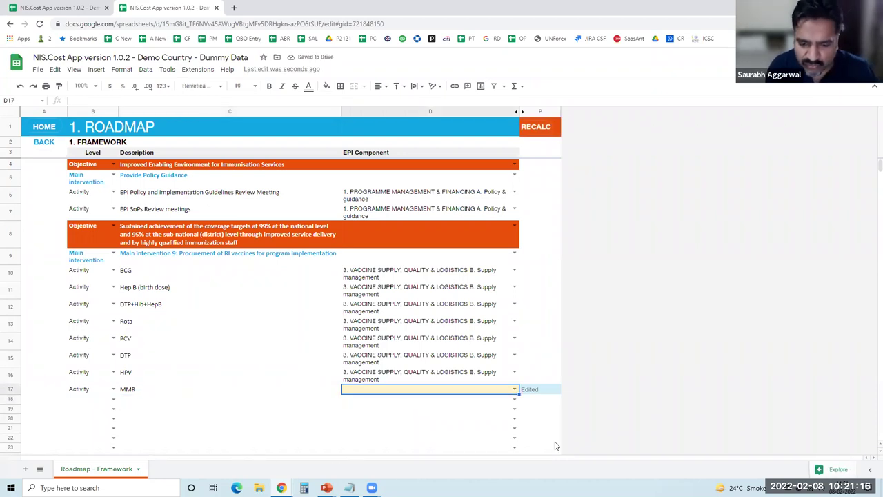
{"action": "left_click", "coordinate": [516, 389]}
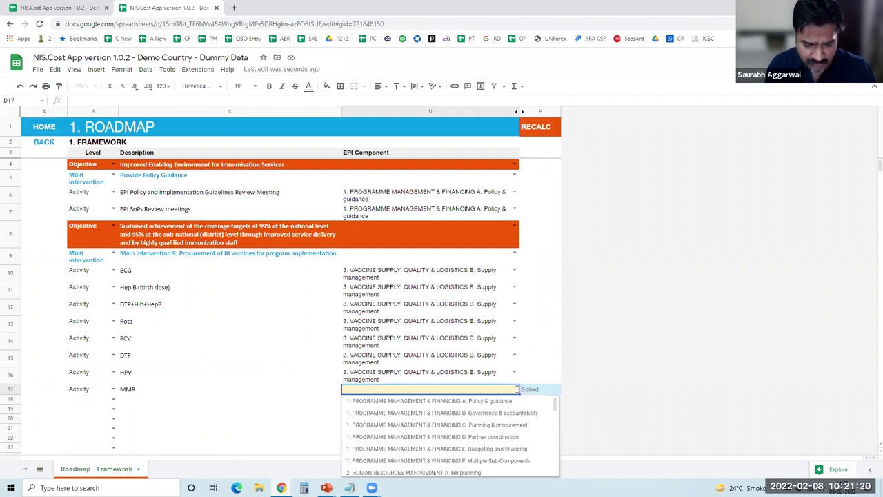
{"action": "scroll", "coordinate": [513, 412], "scroll_direction": "down", "scroll_amount": 1}
{"action": "scroll", "coordinate": [512, 412], "scroll_direction": "down", "scroll_amount": 1}
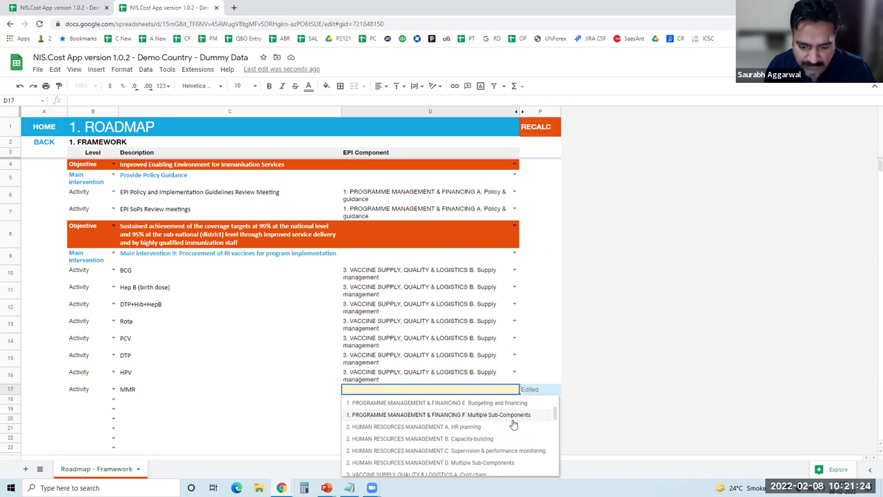
{"action": "scroll", "coordinate": [513, 424], "scroll_direction": "down", "scroll_amount": 2}
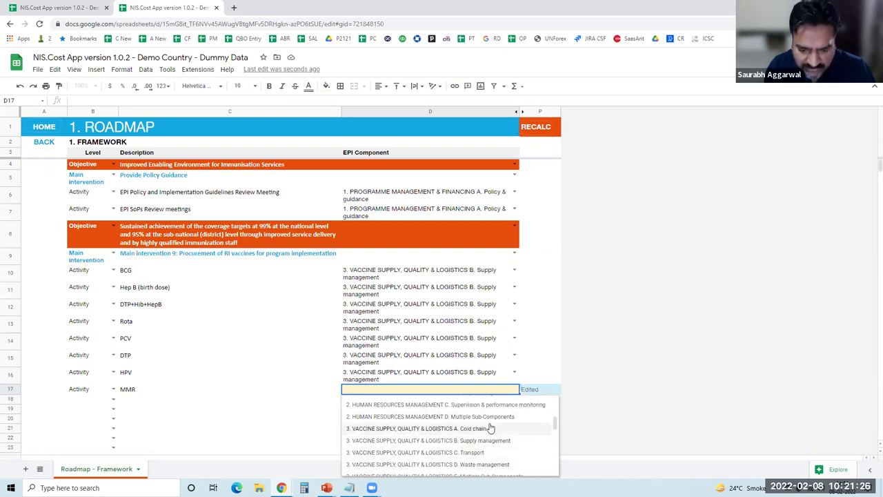
{"action": "left_click", "coordinate": [489, 441]}
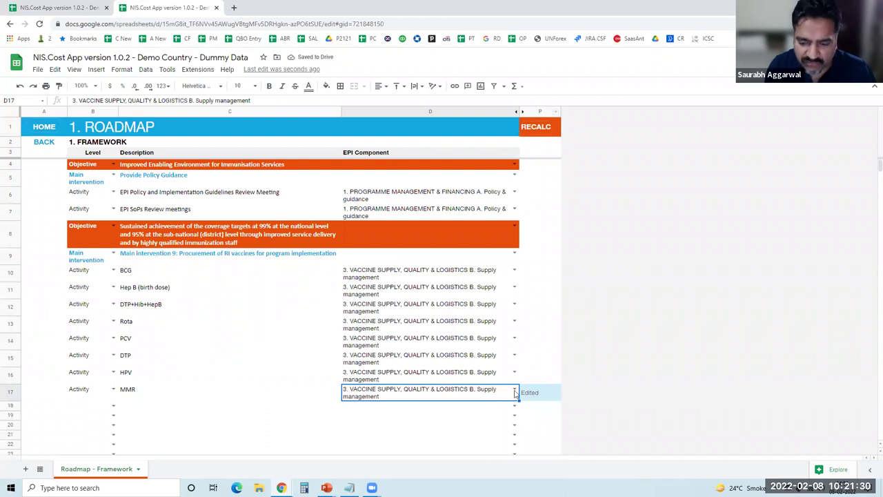
Recalculate the Roadmap Framework sheet and go to the Roadmap Dimensions sheet
{"action": "left_click", "coordinate": [543, 128]}
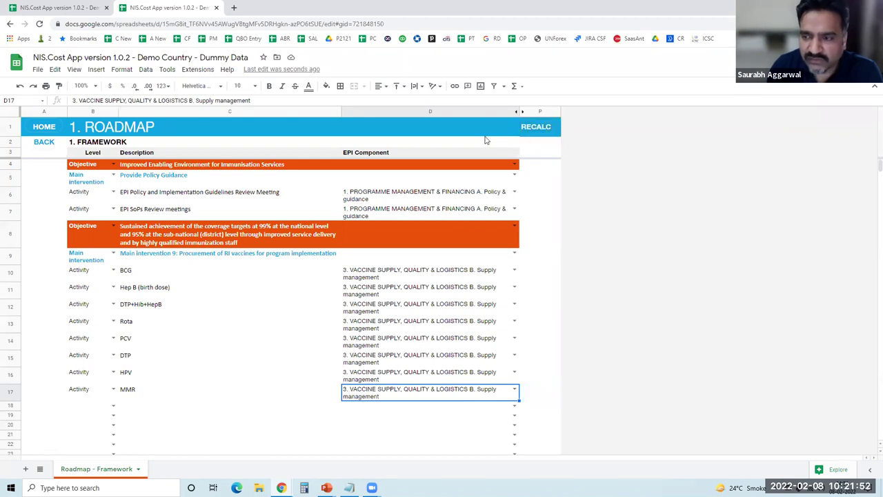
{"action": "left_click", "coordinate": [532, 397]}
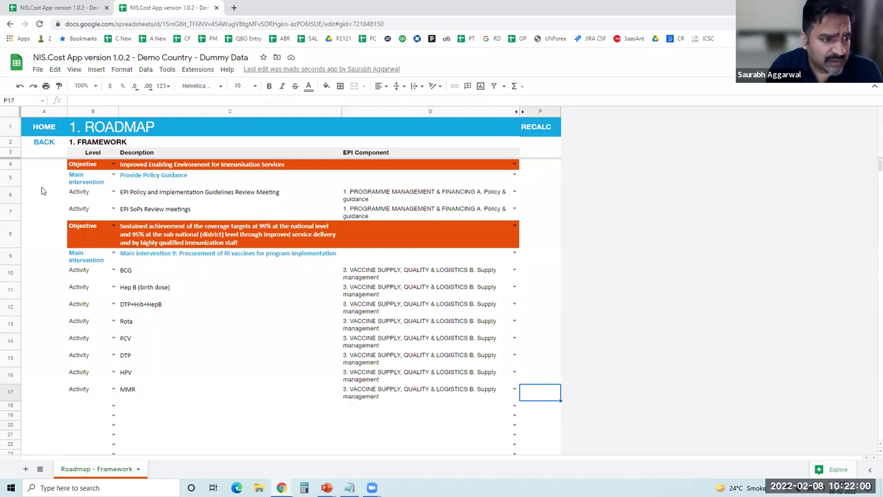
{"action": "left_click", "coordinate": [50, 145]}
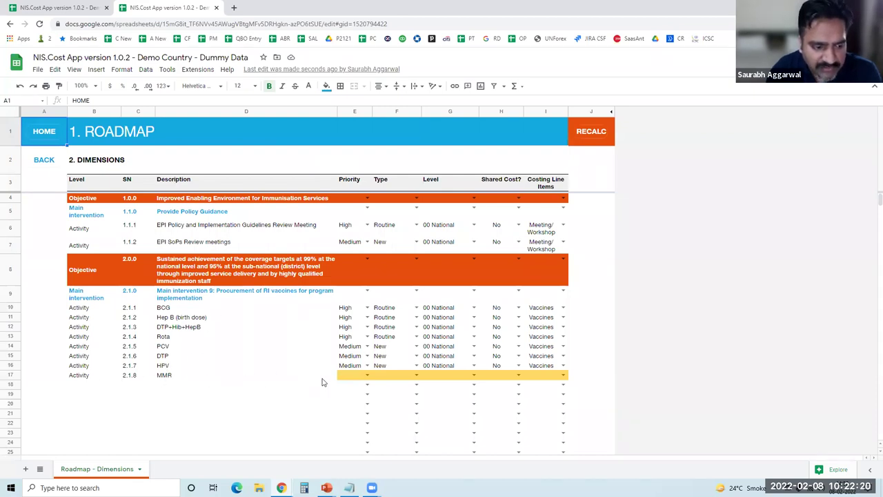
Set the MMR activity's Priority to High and its Type to Routine
{"action": "left_click", "coordinate": [368, 375]}
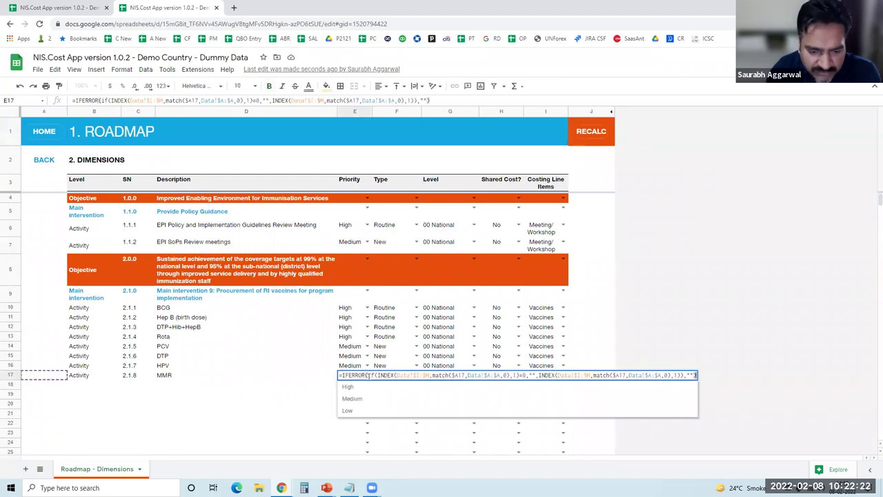
{"action": "left_click", "coordinate": [346, 387]}
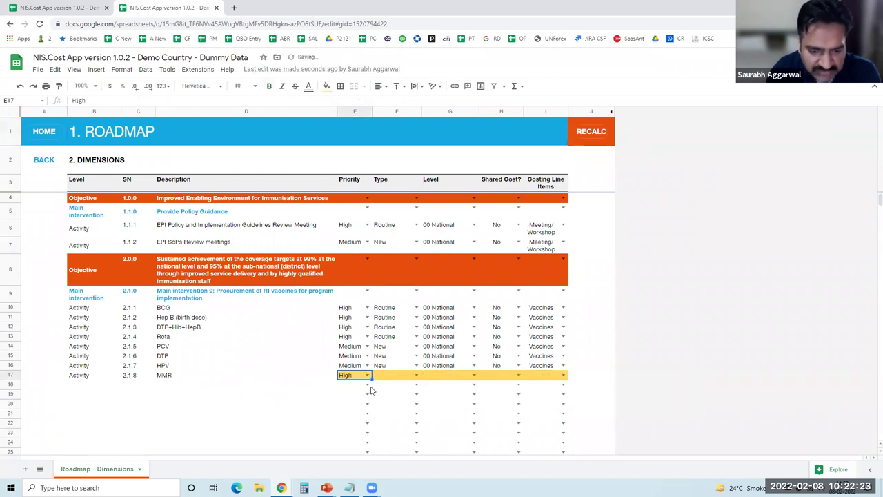
{"action": "left_click", "coordinate": [416, 375]}
{"action": "left_click", "coordinate": [390, 387]}
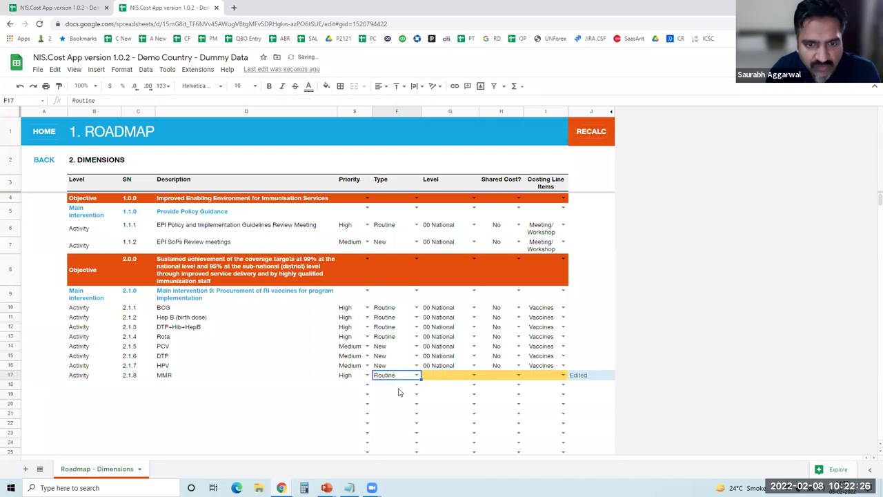
Set the MMR activity's Level to 00 National and its Shared Cost option to No
{"action": "left_click", "coordinate": [469, 377]}
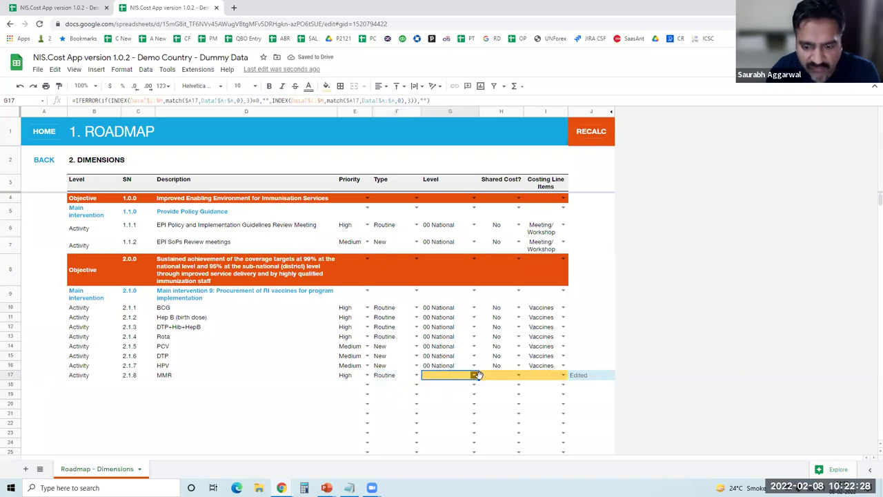
{"action": "left_click", "coordinate": [474, 376]}
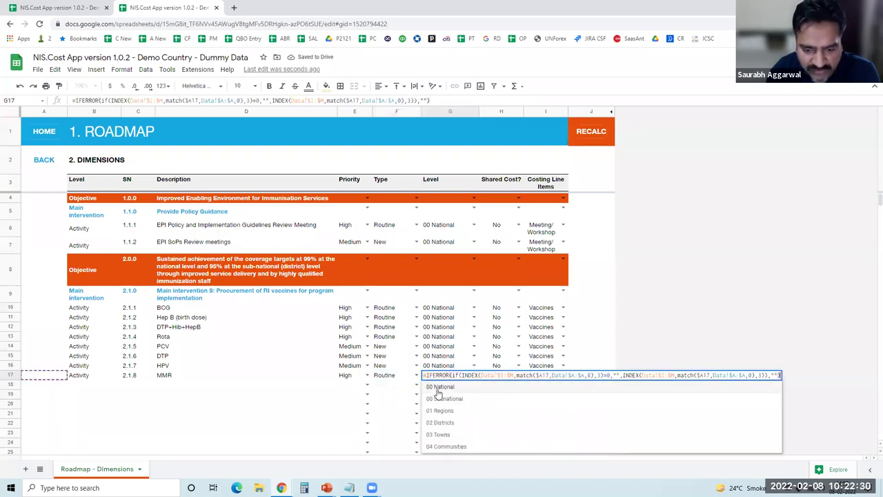
{"action": "left_click", "coordinate": [437, 388]}
{"action": "left_click", "coordinate": [491, 378]}
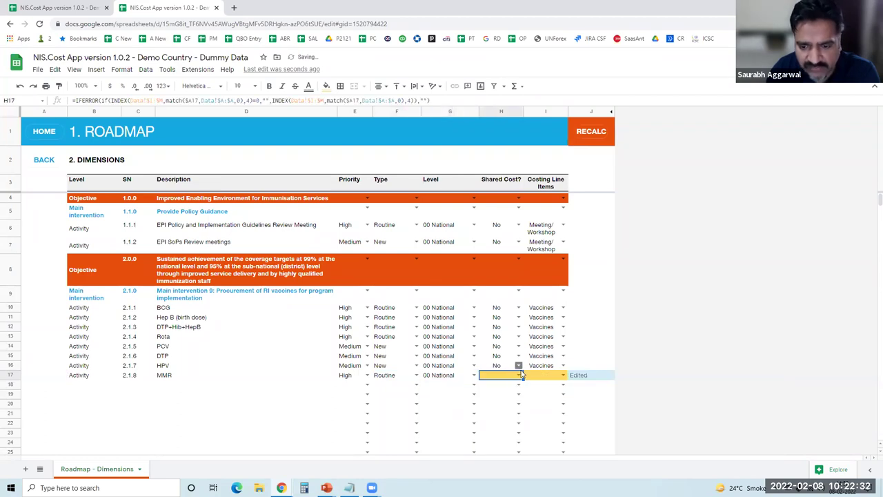
{"action": "left_click", "coordinate": [519, 376]}
{"action": "left_click", "coordinate": [491, 399]}
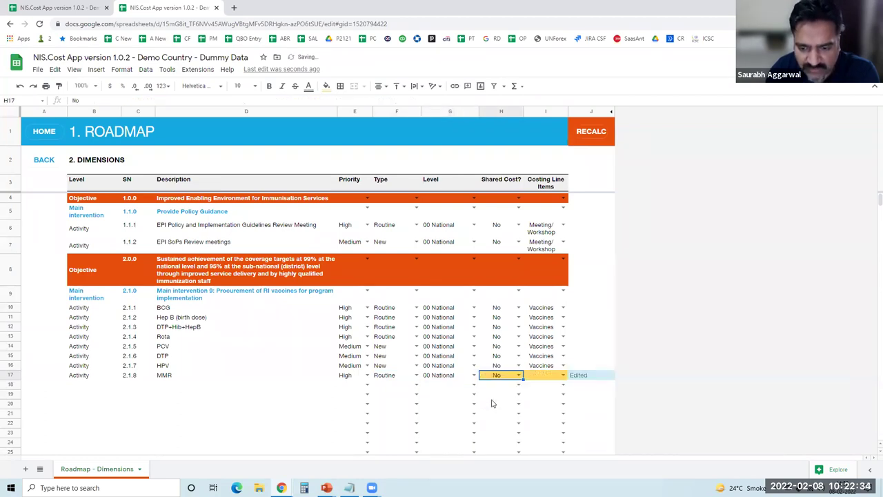
Set the MMR activity's Costing Line Items to Vaccines and recalculate the Roadmap Dimensions sheet
{"action": "left_click", "coordinate": [549, 378]}
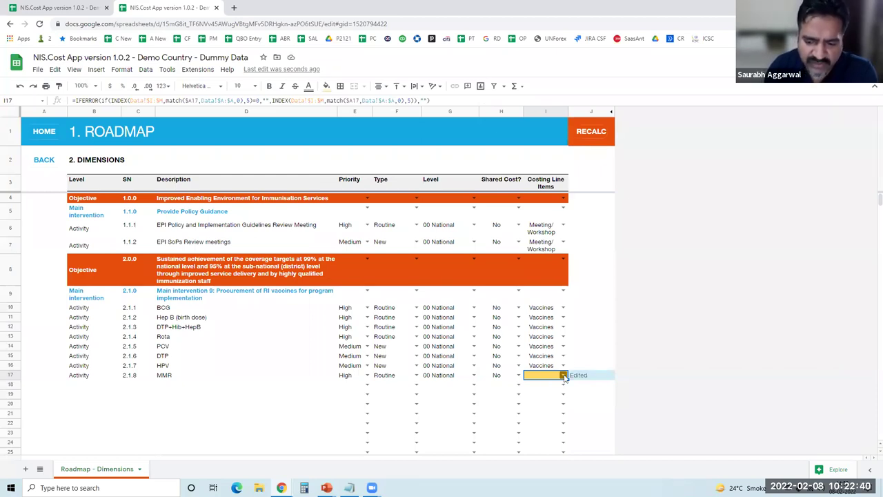
{"action": "left_click", "coordinate": [564, 376]}
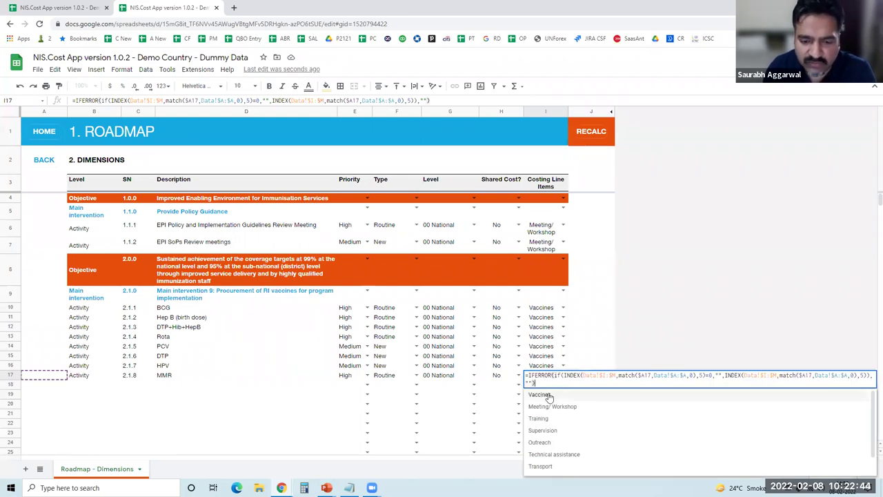
{"action": "left_click", "coordinate": [549, 396]}
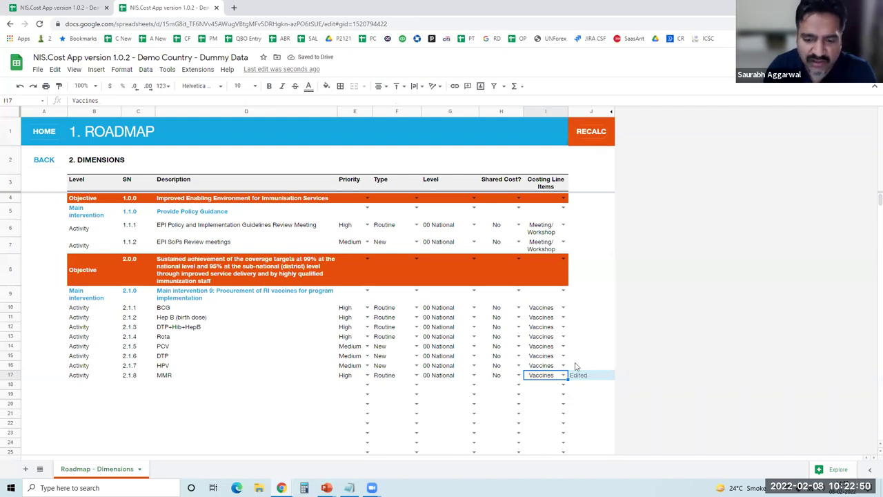
{"action": "left_click", "coordinate": [595, 135]}
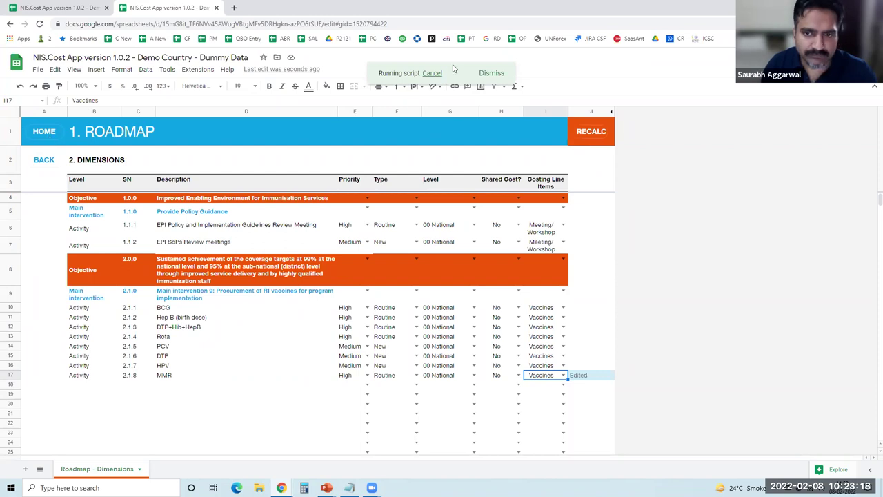
{"action": "left_click", "coordinate": [490, 73]}
Go to the Costing section and display the costing inputs for B. Supply management - Vaccines
{"action": "left_click", "coordinate": [45, 131]}
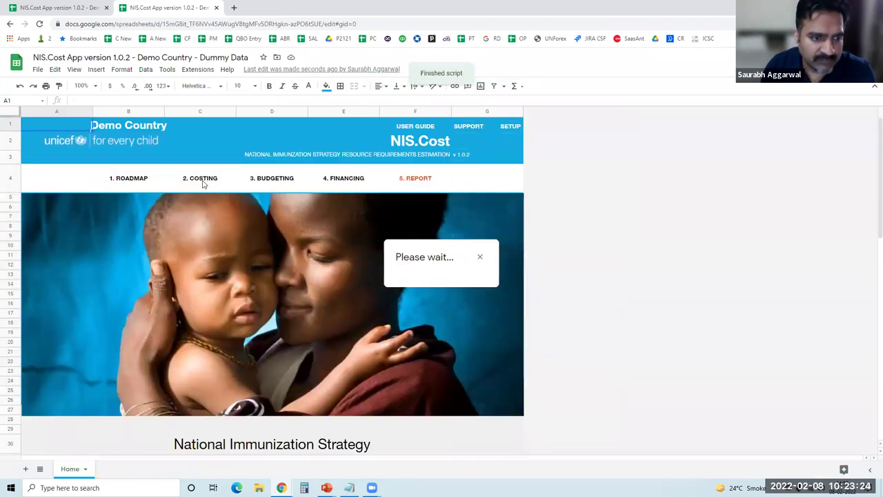
{"action": "left_click", "coordinate": [201, 179]}
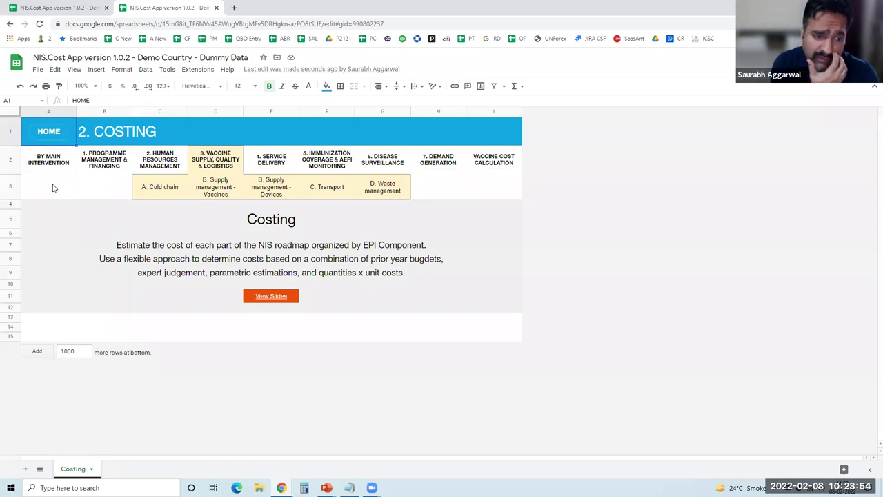
{"action": "left_click", "coordinate": [217, 196]}
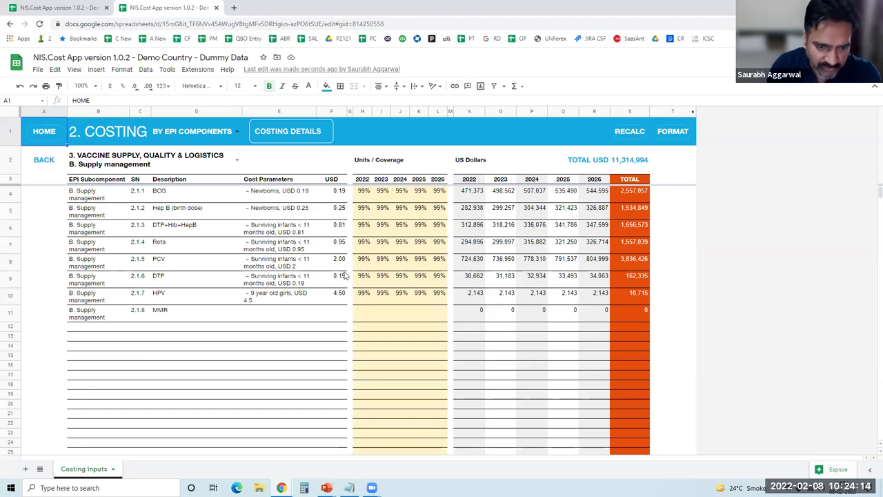
Select the MMR activity in the costing inputs and display its unit cost details
{"action": "left_click", "coordinate": [163, 316]}
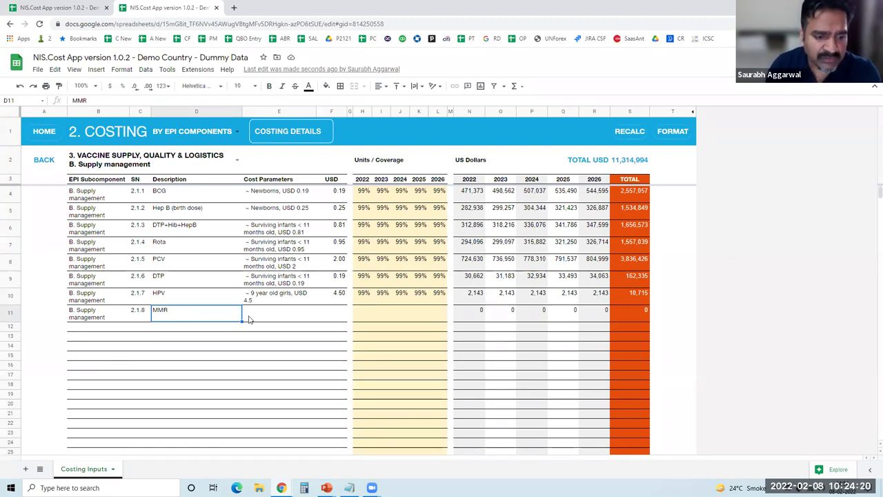
{"action": "left_click", "coordinate": [267, 322]}
{"action": "left_click", "coordinate": [160, 319]}
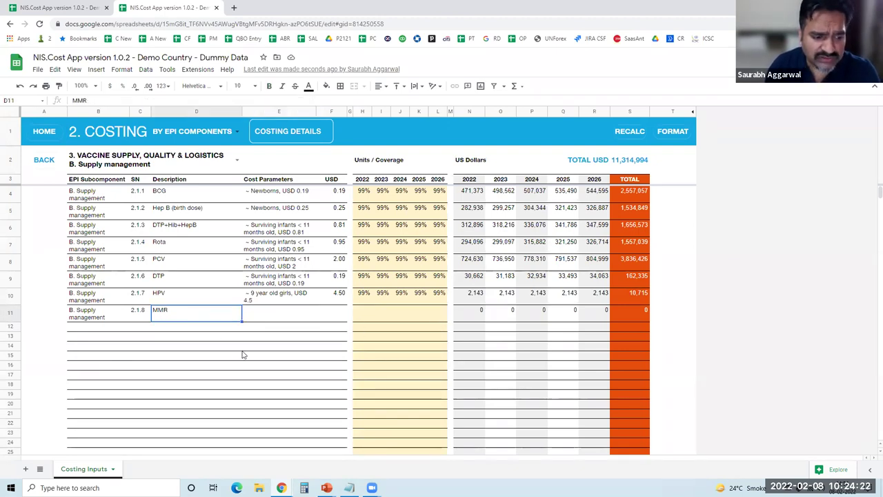
{"action": "left_click", "coordinate": [290, 135]}
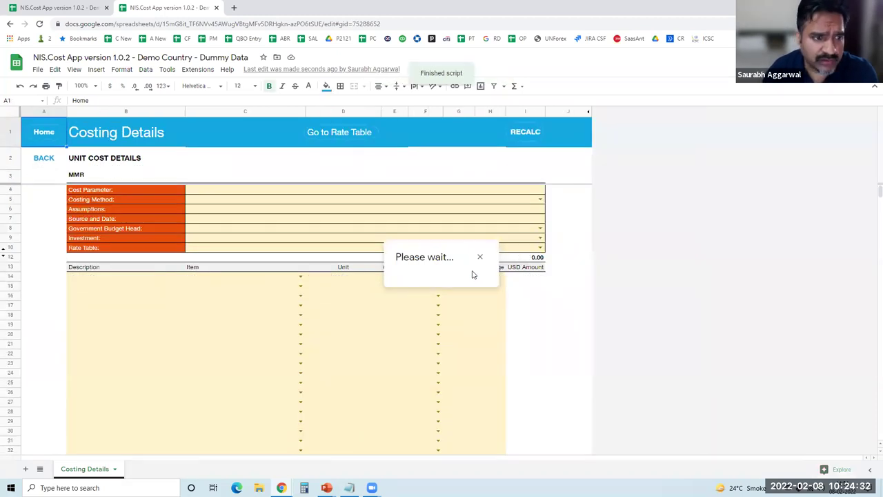
Return to the B. Supply management - Vaccines costing inputs and open the costing details from the PCV row
{"action": "left_click", "coordinate": [40, 136]}
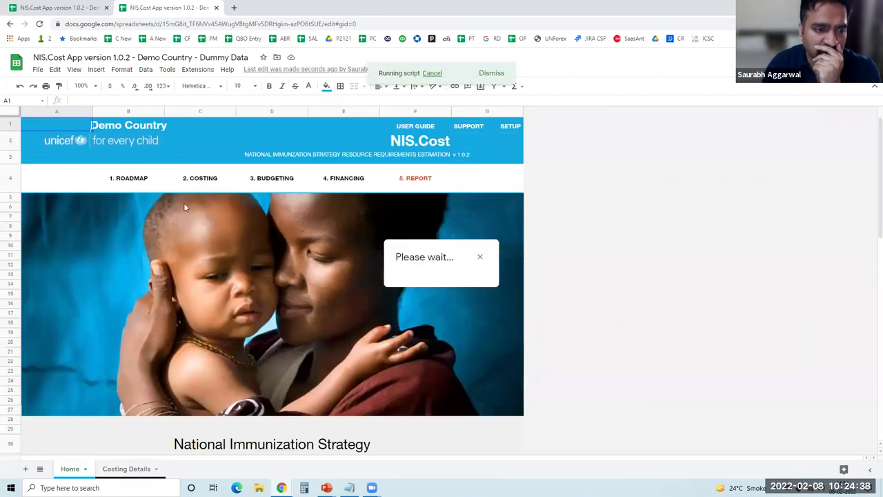
{"action": "left_click", "coordinate": [201, 178]}
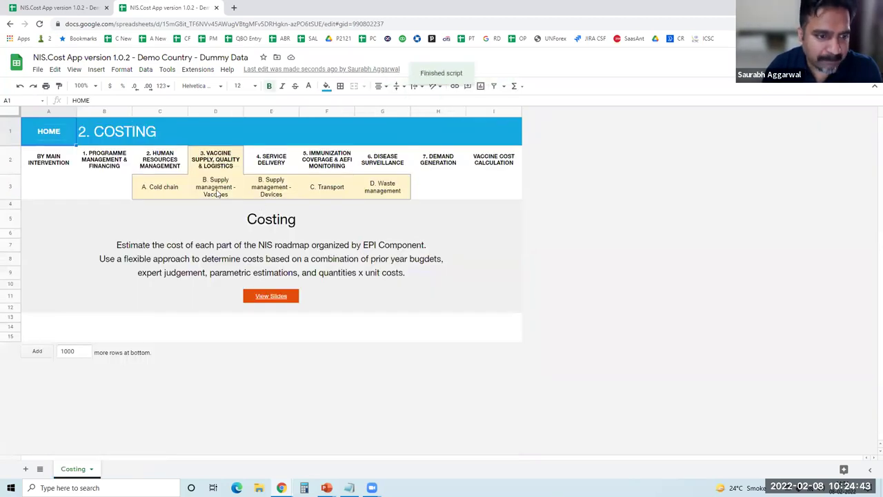
{"action": "left_click", "coordinate": [217, 193]}
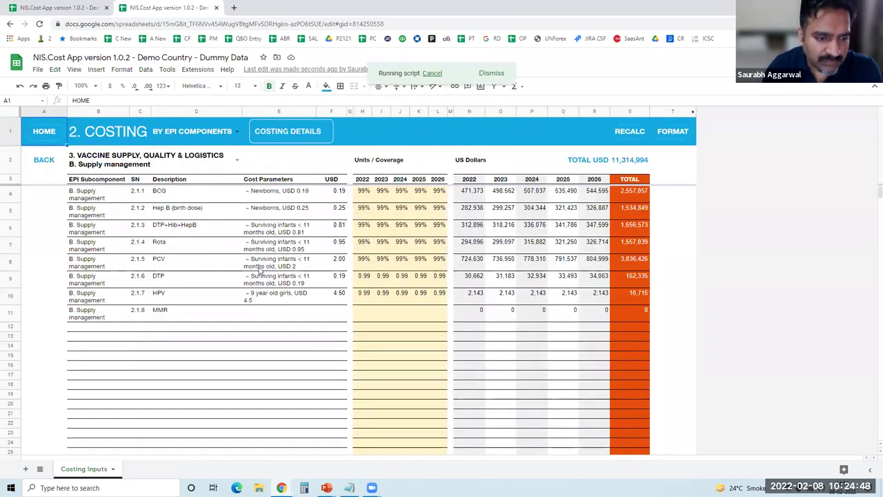
{"action": "left_click", "coordinate": [261, 267]}
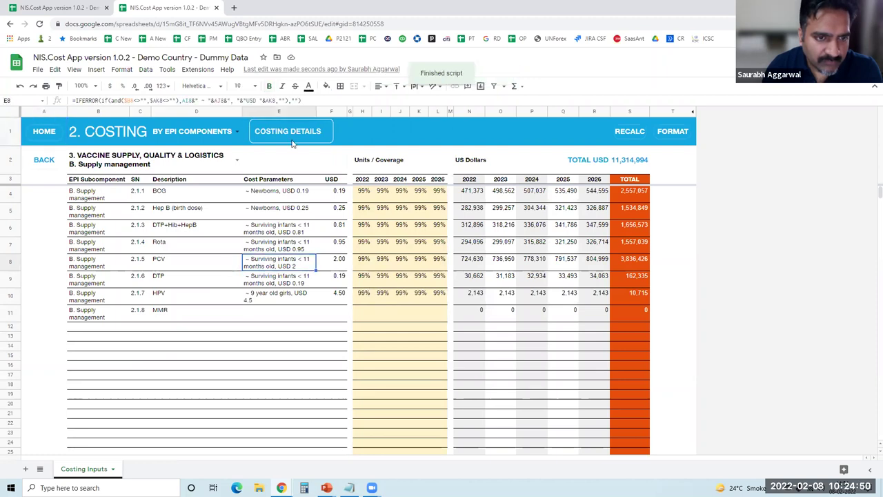
{"action": "left_click", "coordinate": [288, 139]}
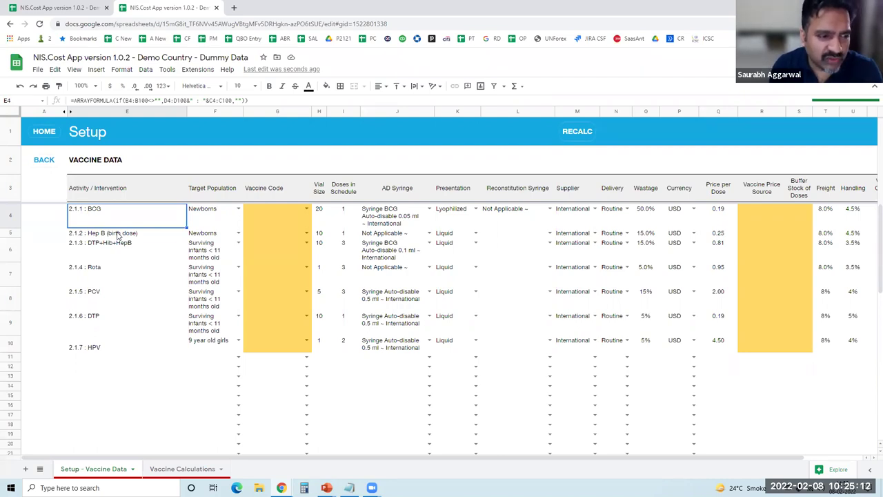
Examine the vaccine data for DTP+Hib+HepB from target population through vial size, syringes and supplier to delivery
{"action": "left_click", "coordinate": [118, 236]}
{"action": "key", "text": "Up"}
{"action": "key", "text": "Right"}
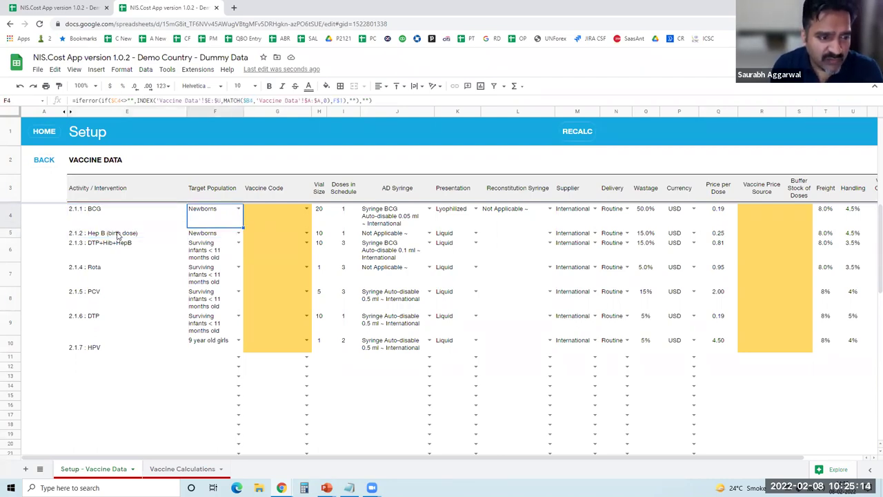
{"action": "key", "text": "Down"}
{"action": "key", "text": "Down"}
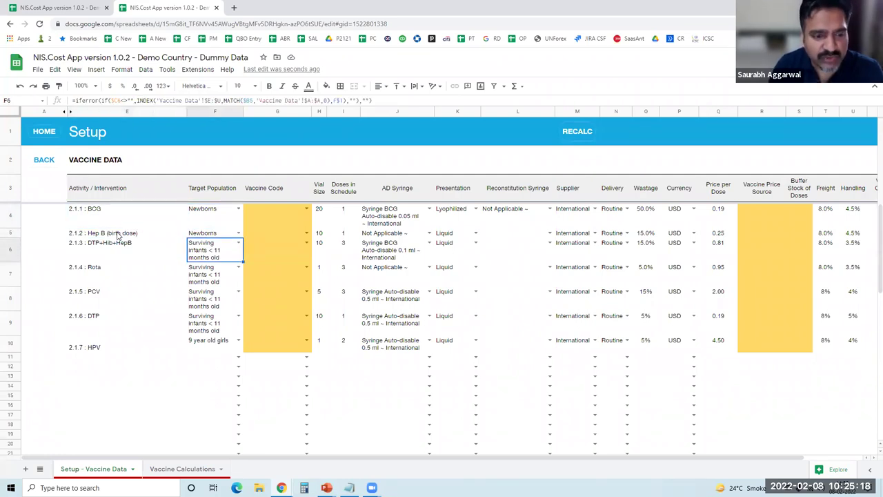
{"action": "key", "text": "Right"}
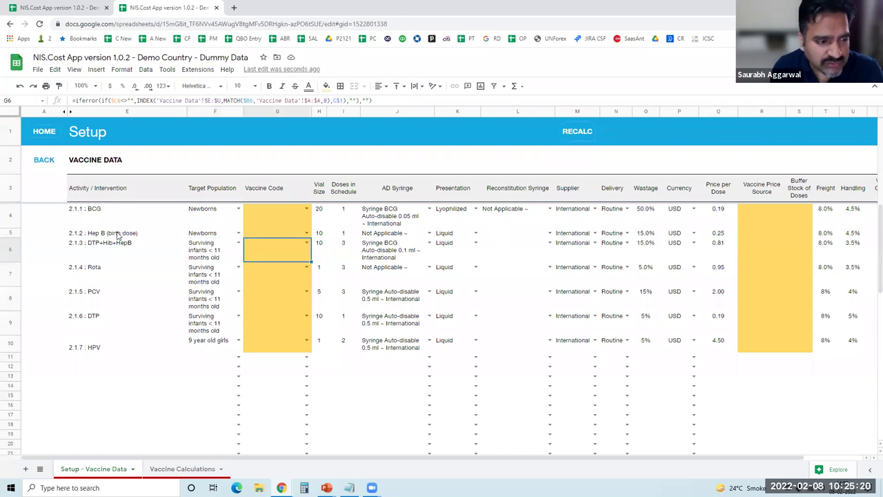
{"action": "key", "text": "Left"}
{"action": "key", "text": "Right"}
{"action": "key", "text": "Right"}
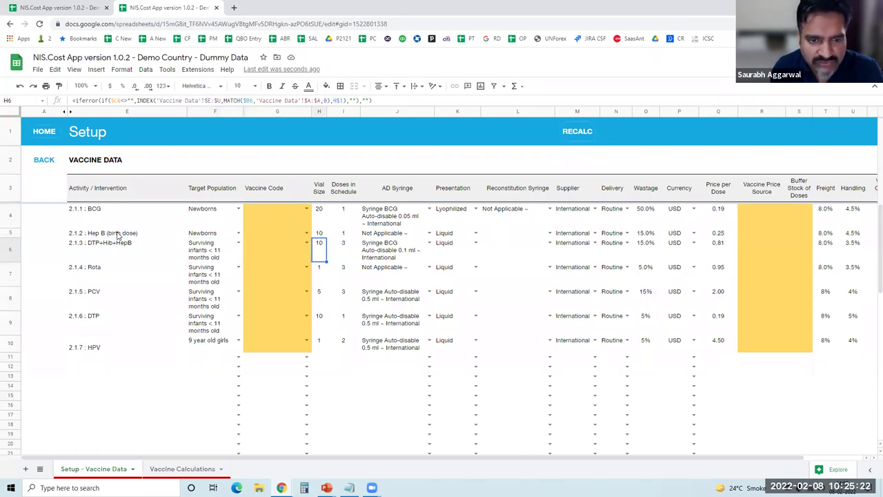
{"action": "key", "text": "Right"}
{"action": "key", "text": "Right"}
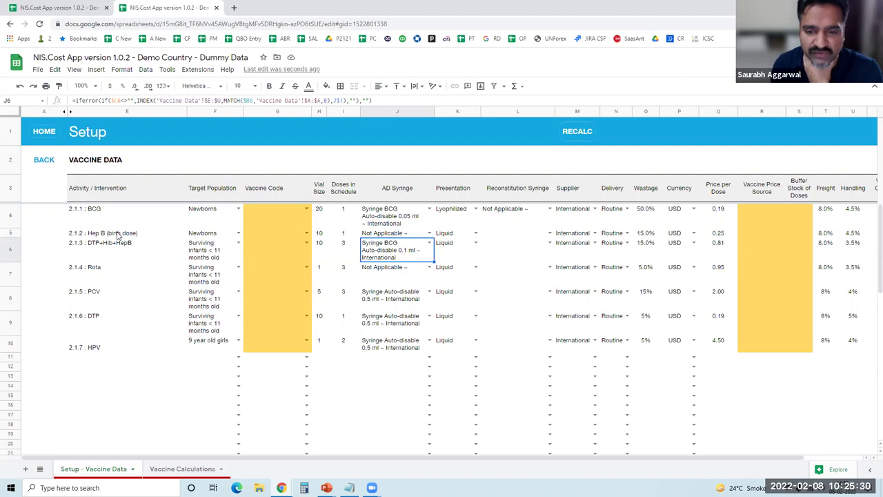
{"action": "key", "text": "Right"}
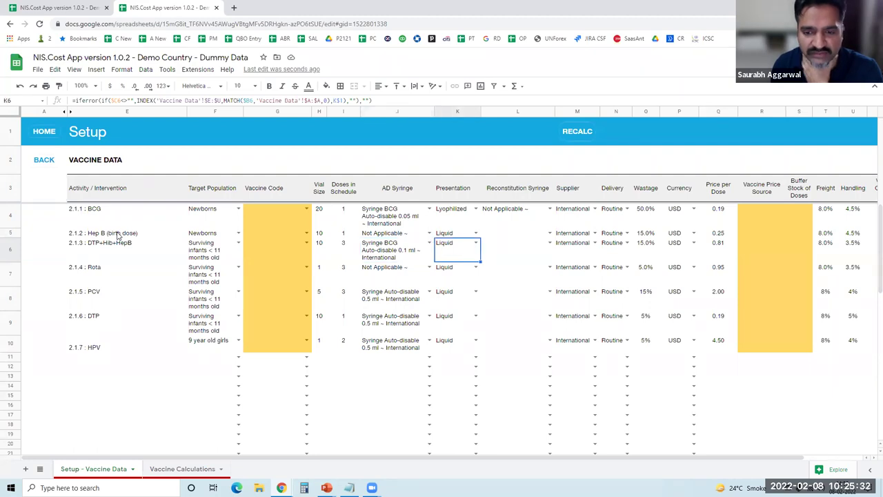
{"action": "key", "text": "Right"}
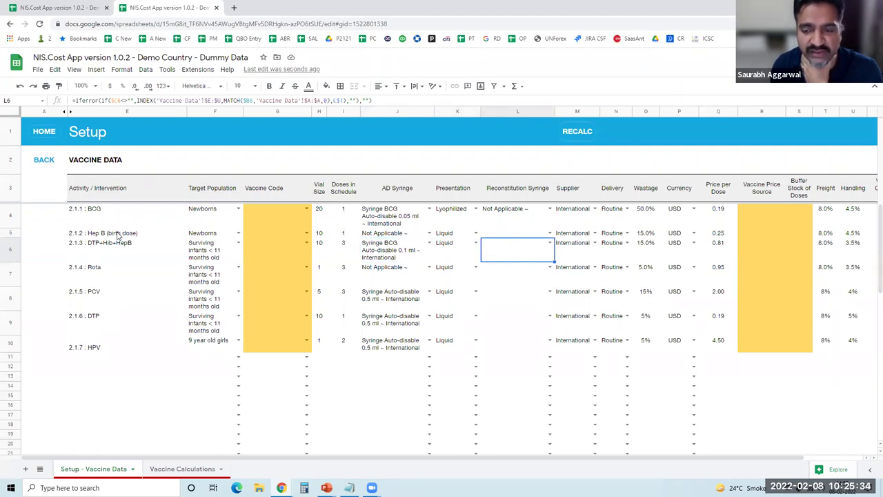
{"action": "key", "text": "Left"}
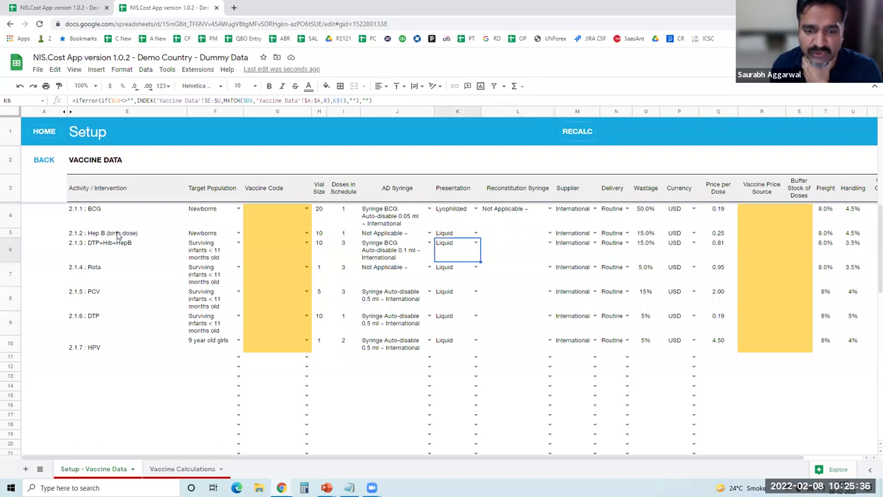
{"action": "key", "text": "Left"}
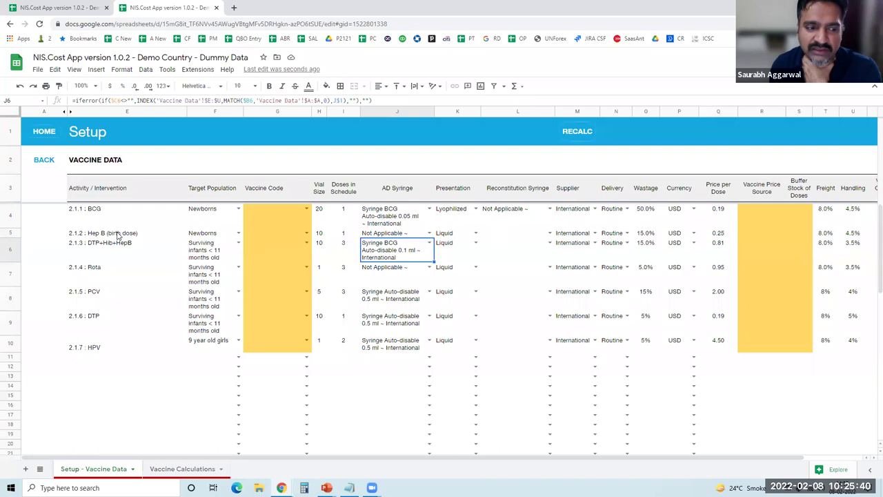
{"action": "key", "text": "Right"}
{"action": "key", "text": "Right"}
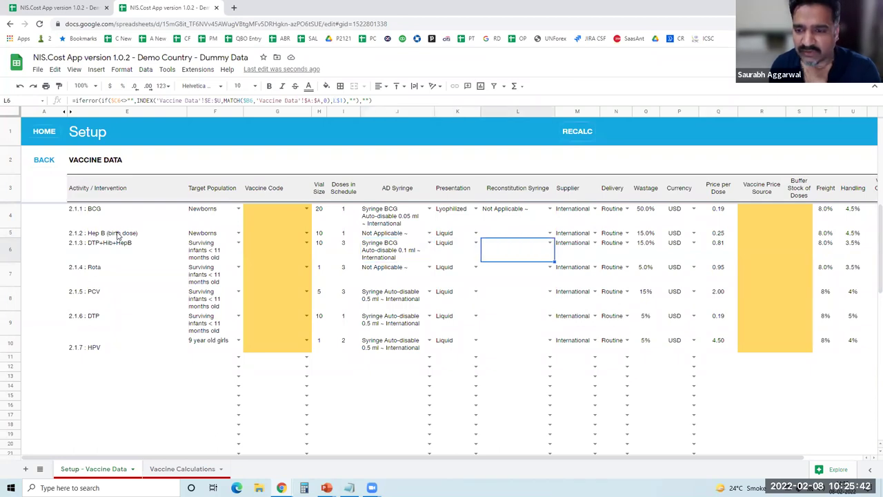
{"action": "key", "text": "Right"}
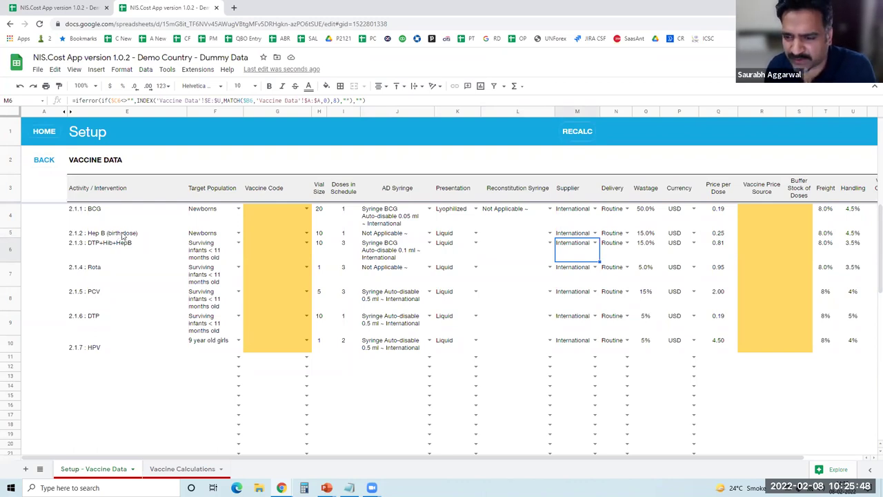
{"action": "key", "text": "Right"}
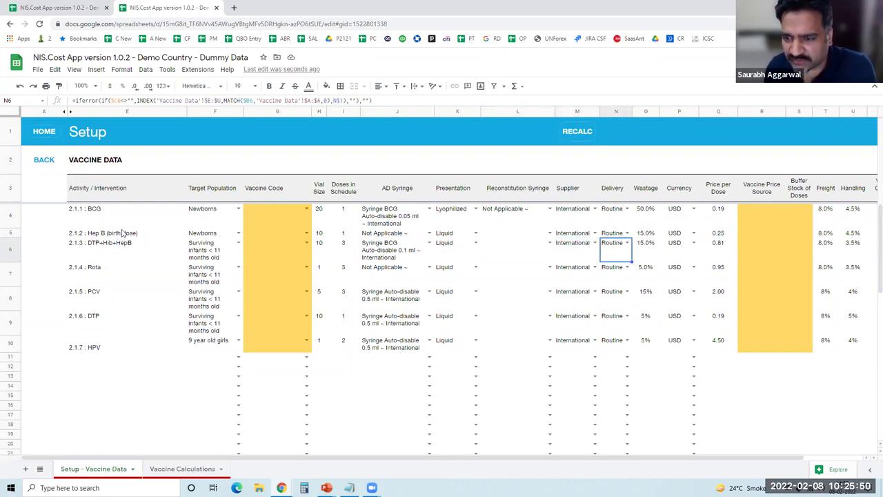
Examine the Hep B (birth dose) vaccine data for delivery, wastage, currency, price per dose, price source and buffer stock
{"action": "double_click", "coordinate": [628, 245]}
{"action": "left_click", "coordinate": [610, 230]}
{"action": "key", "text": "Right"}
{"action": "key", "text": "Right"}
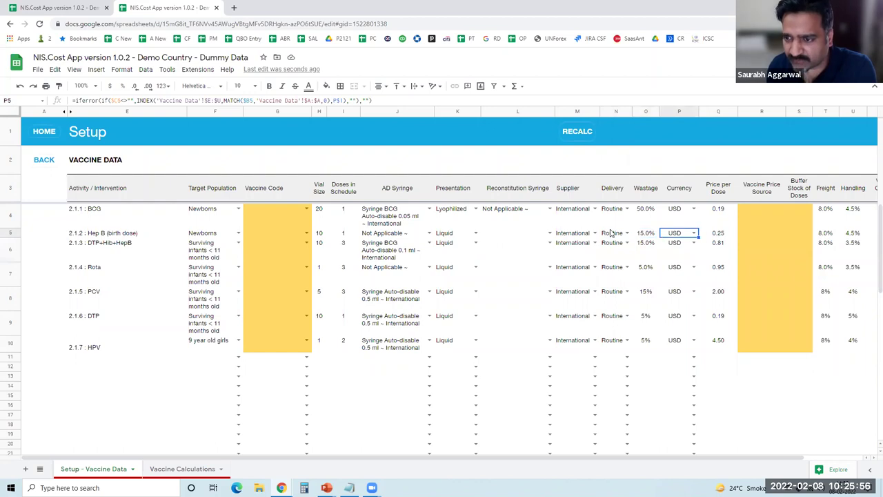
{"action": "key", "text": "Right"}
{"action": "key", "text": "Right"}
{"action": "key", "text": "Right"}
{"action": "key", "text": "Right"}
{"action": "key", "text": "Right"}
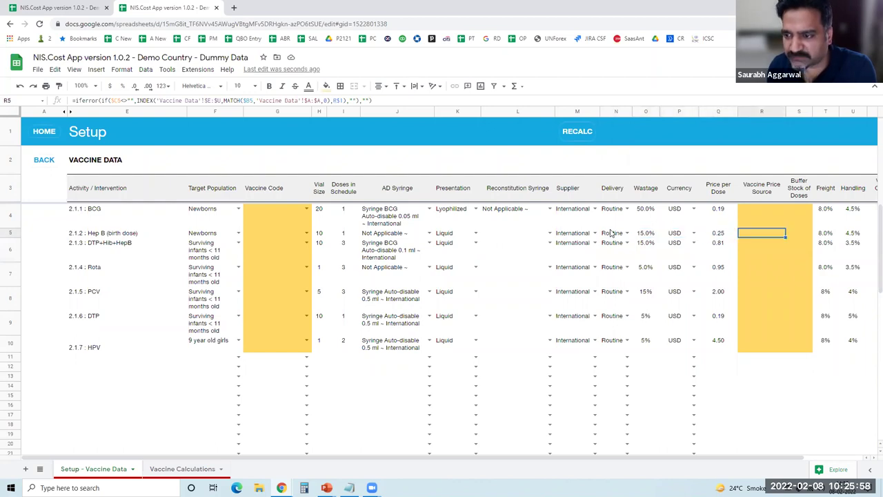
{"action": "key", "text": "Right"}
{"action": "key", "text": "Right"}
{"action": "key", "text": "Left"}
{"action": "key", "text": "Left"}
{"action": "key", "text": "Right"}
{"action": "key", "text": "Left"}
{"action": "key", "text": "Left"}
{"action": "key", "text": "Left"}
{"action": "key", "text": "Left"}
{"action": "key", "text": "Left"}
{"action": "key", "text": "Left"}
{"action": "key", "text": "Left"}
{"action": "key", "text": "Left"}
{"action": "key", "text": "Left"}
{"action": "key", "text": "Left"}
{"action": "key", "text": "Left"}
{"action": "key", "text": "Left"}
{"action": "key", "text": "Left"}
{"action": "key", "text": "Left"}
{"action": "key", "text": "Left"}
{"action": "key", "text": "Left"}
{"action": "key", "text": "Left"}
{"action": "key", "text": "Left"}
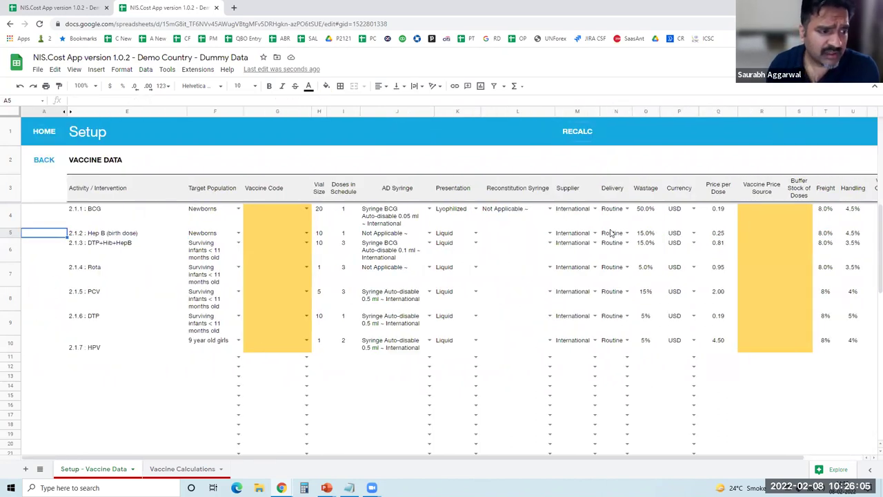
Return to the supply management costing inputs and examine BCG's 2022 coverage
{"action": "left_click", "coordinate": [47, 164]}
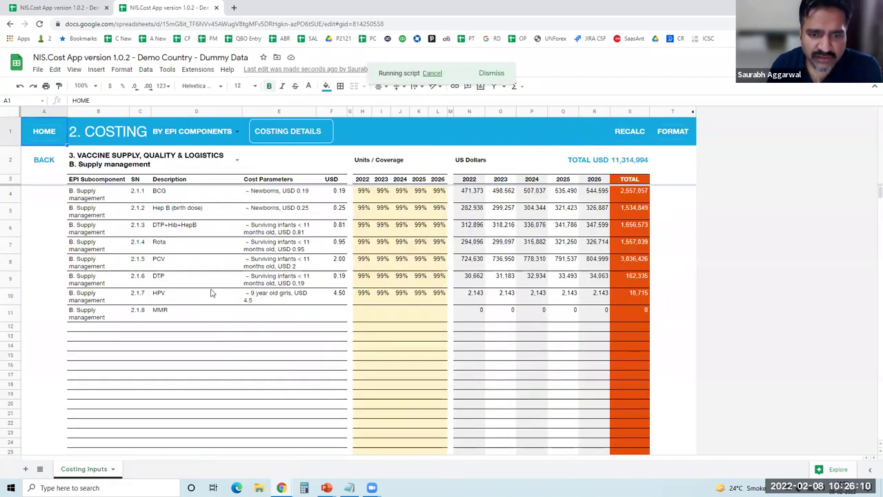
{"action": "left_click", "coordinate": [366, 193]}
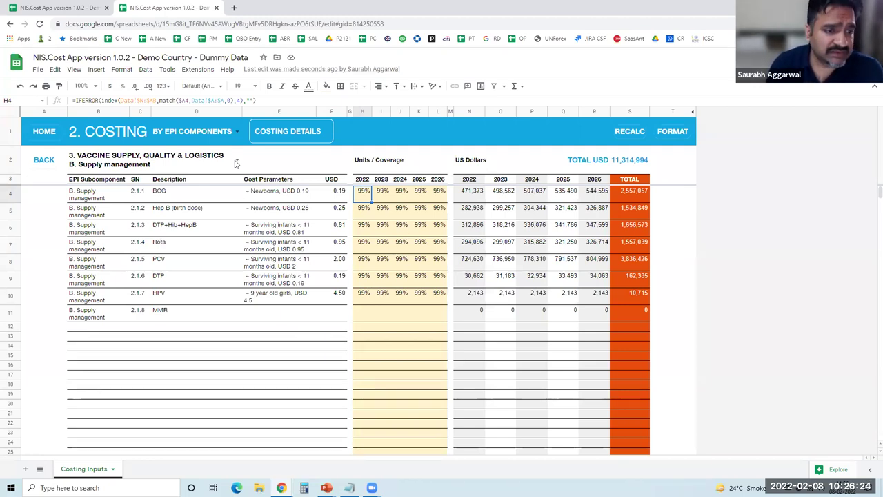
Switch the costing inputs to the By Main Intervention view and choose 1.1.0 - Provide Policy Guidance
{"action": "left_click", "coordinate": [40, 168]}
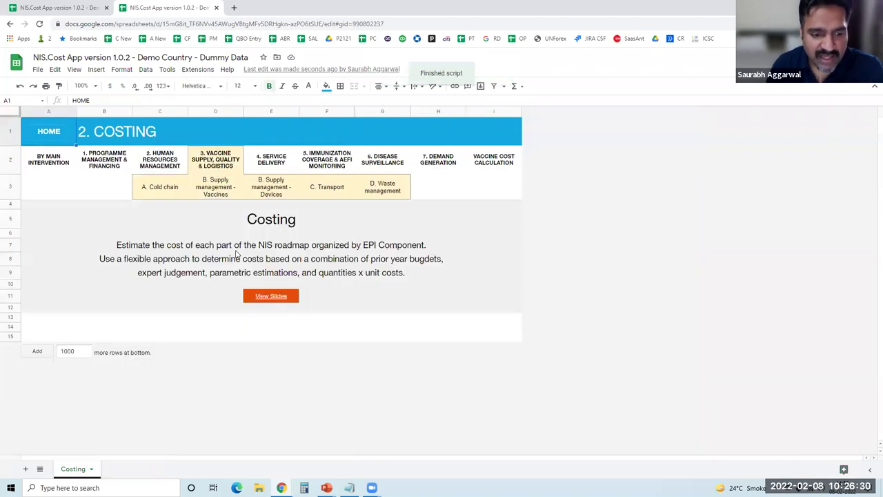
{"action": "left_click", "coordinate": [58, 161]}
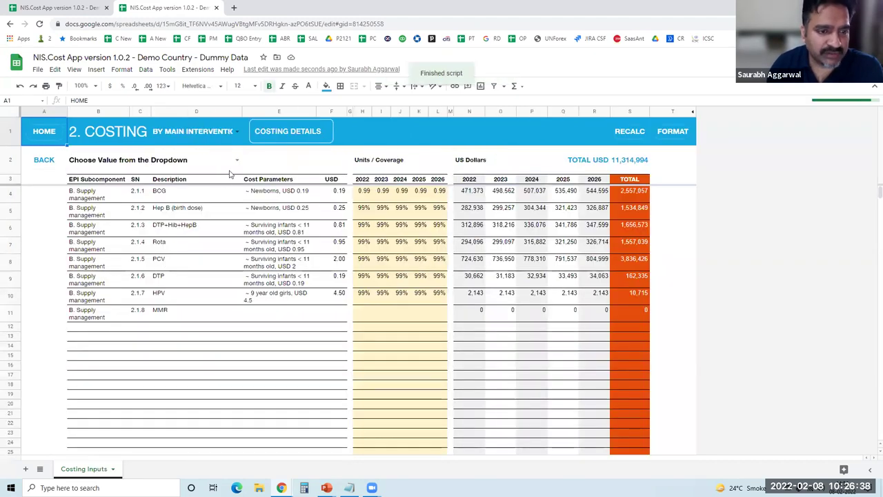
{"action": "left_click", "coordinate": [237, 161]}
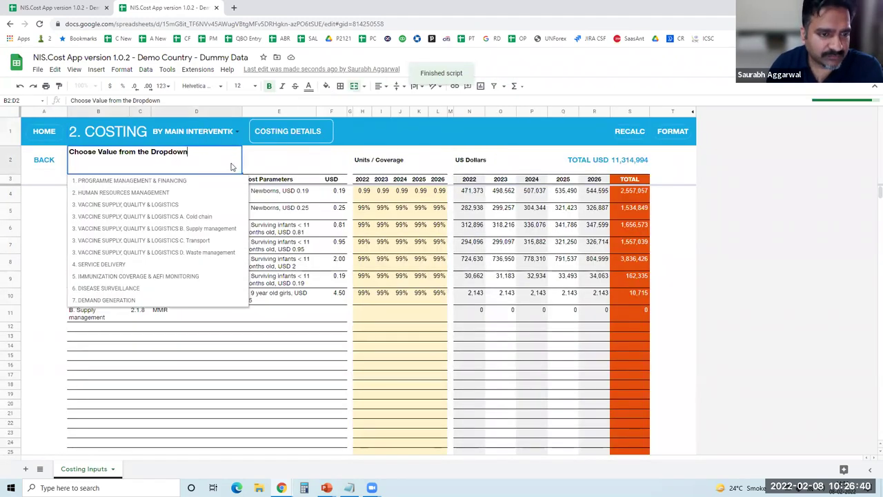
{"action": "left_click", "coordinate": [330, 207]}
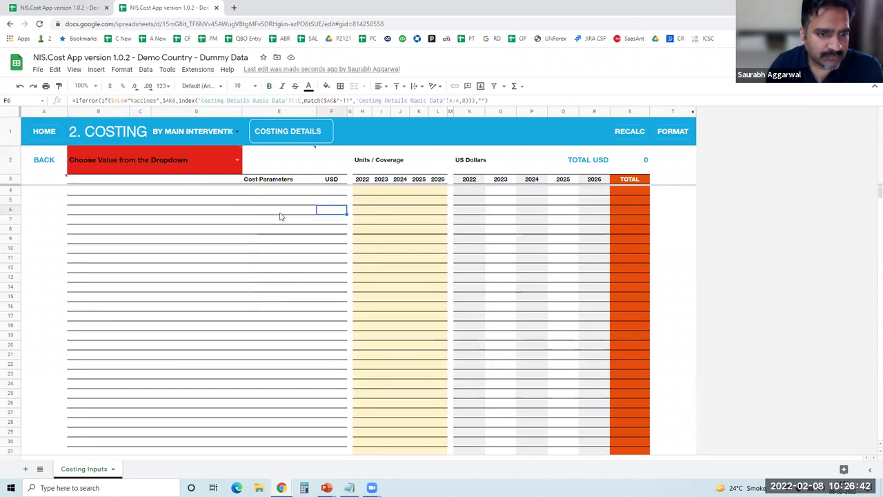
{"action": "left_click", "coordinate": [236, 161]}
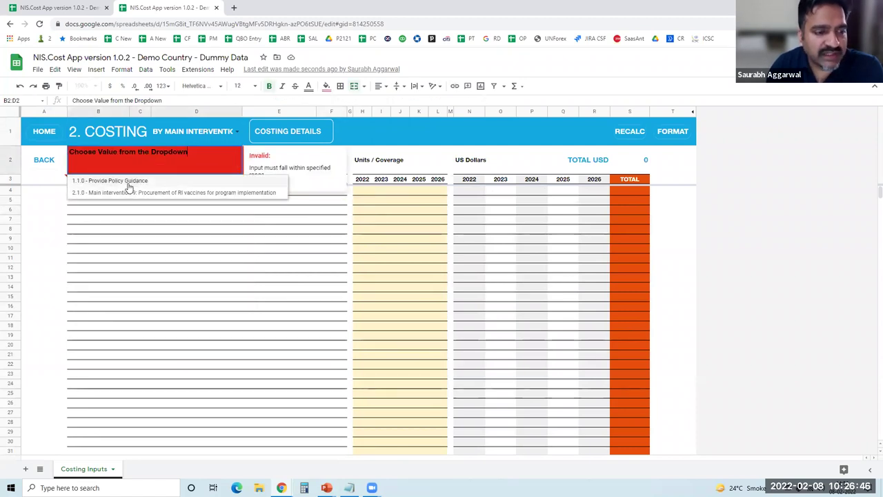
{"action": "left_click", "coordinate": [127, 183]}
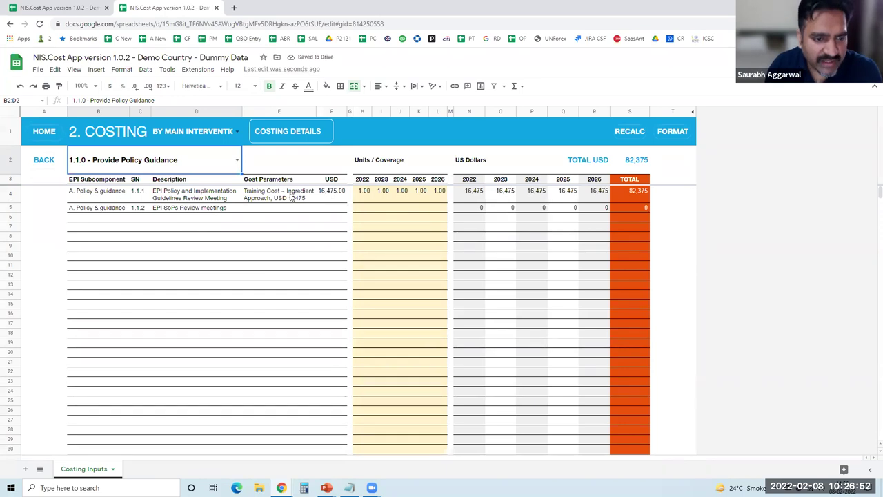
Review the two policy guidance activities and open the costing details for the EPI Policy and Implementation Guidelines Review Meeting
{"action": "left_click", "coordinate": [183, 200]}
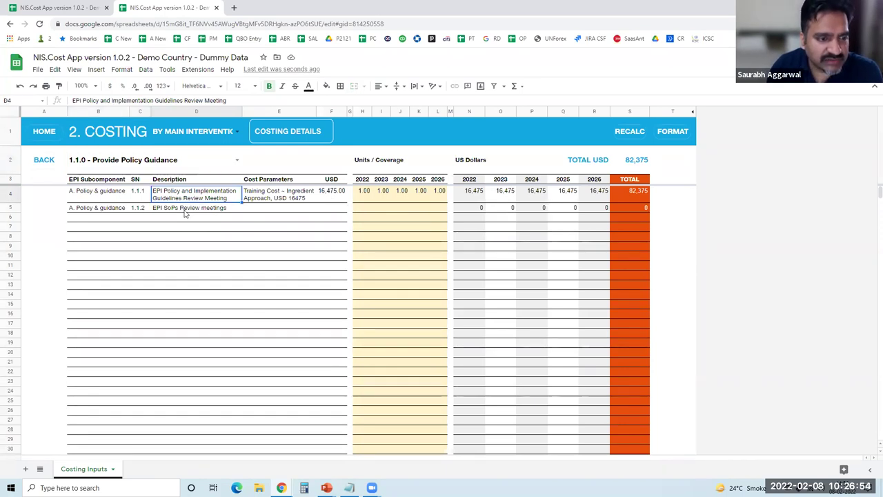
{"action": "left_click", "coordinate": [189, 212]}
{"action": "left_click", "coordinate": [191, 200]}
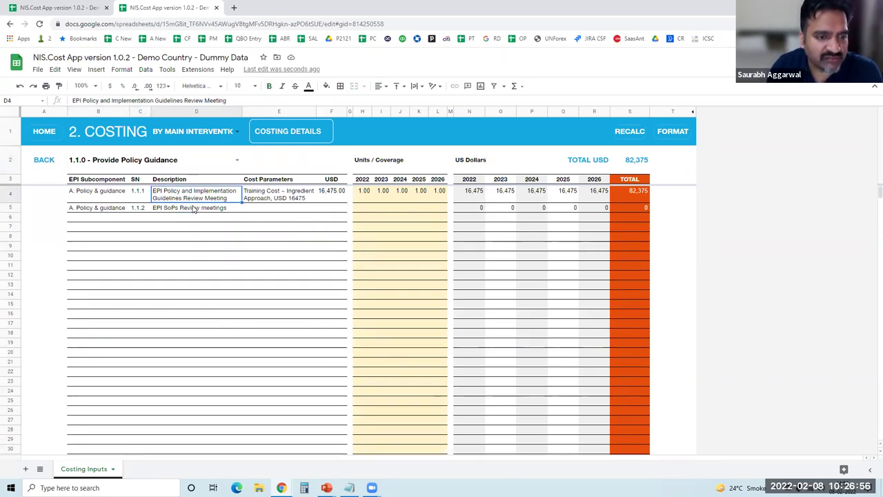
{"action": "left_click", "coordinate": [195, 211]}
{"action": "left_click", "coordinate": [264, 202]}
{"action": "left_click", "coordinate": [183, 200]}
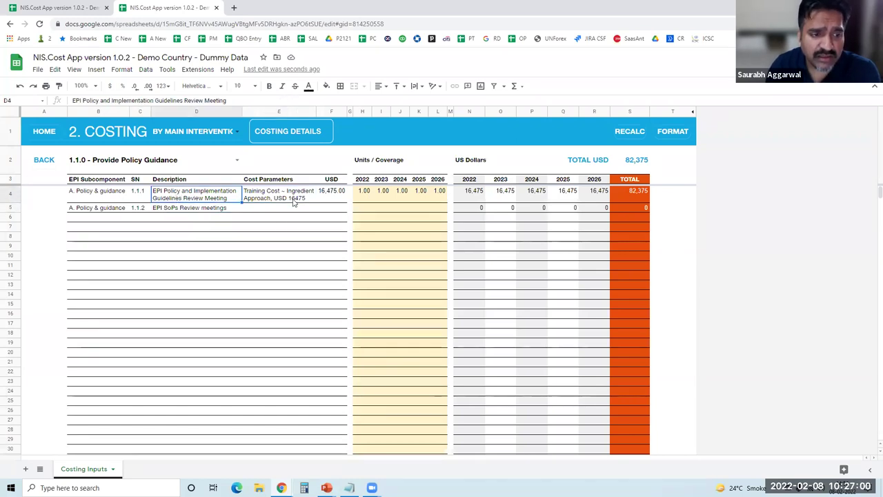
{"action": "left_click", "coordinate": [287, 131]}
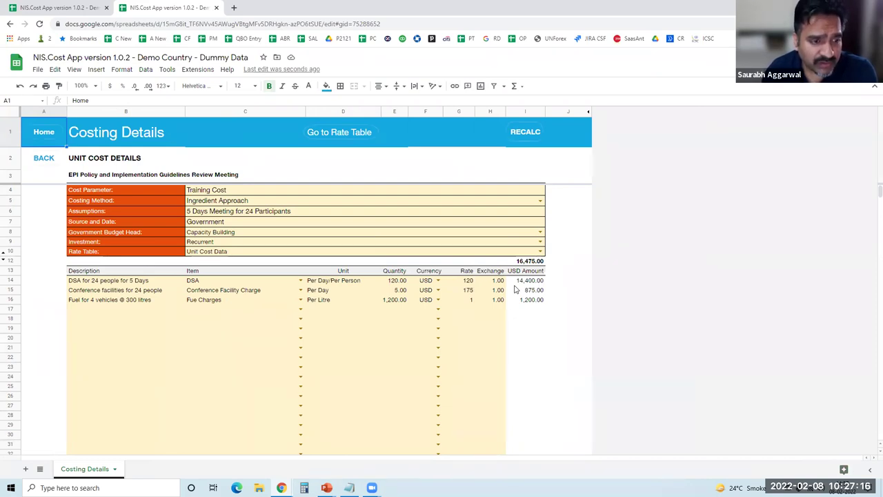
Examine the guidelines review meeting's cost parameter, costing method and ingredient rows, and open the unit cost details for EPI SoPs Review meetings
{"action": "left_click", "coordinate": [153, 178]}
{"action": "left_click", "coordinate": [230, 192]}
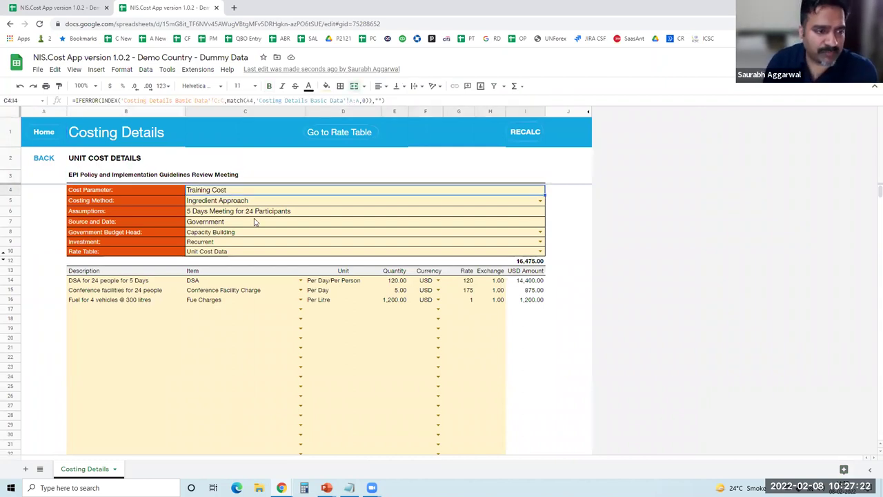
{"action": "left_click", "coordinate": [250, 203]}
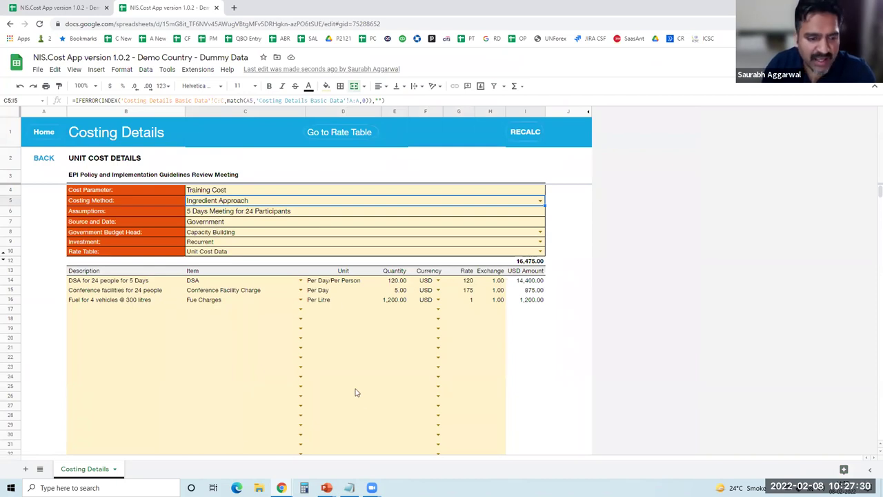
{"action": "left_click", "coordinate": [116, 311]}
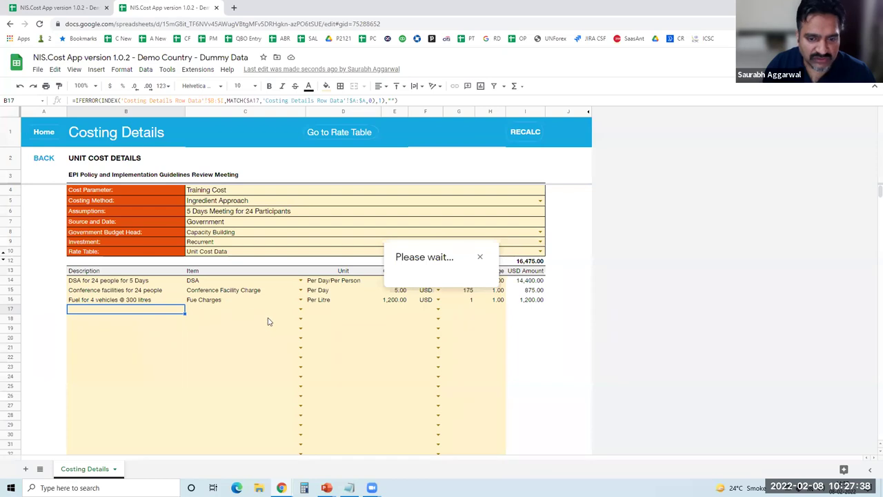
{"action": "left_click", "coordinate": [43, 158]}
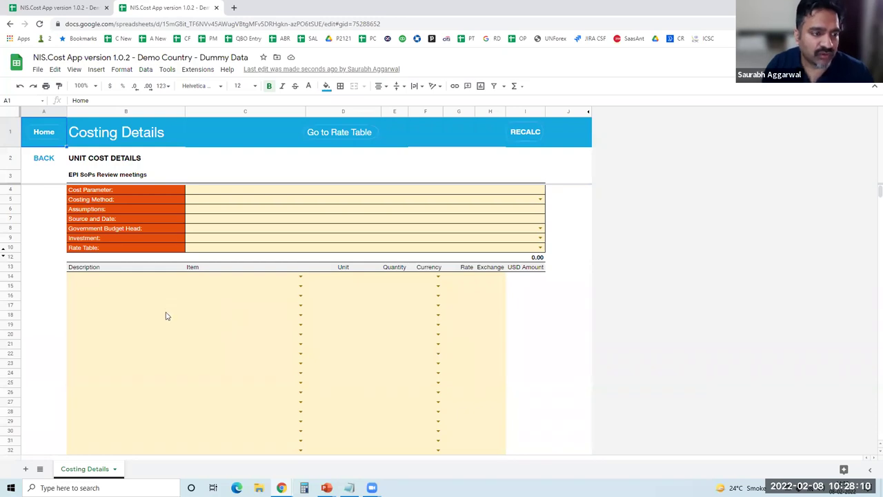
Open the budget by government expense heads and select the 2019 and 2021 cells from Vaccines Supplies to Advocacy and Outreach
{"action": "left_click", "coordinate": [43, 135]}
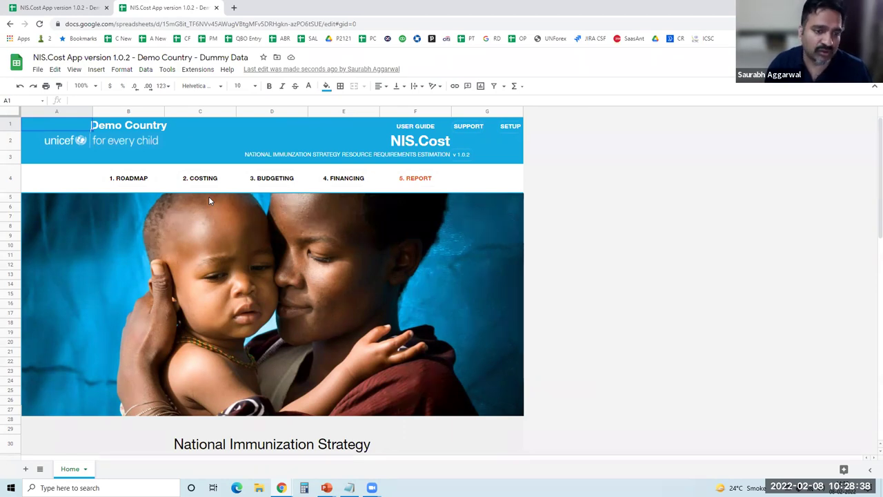
{"action": "left_click", "coordinate": [289, 180]}
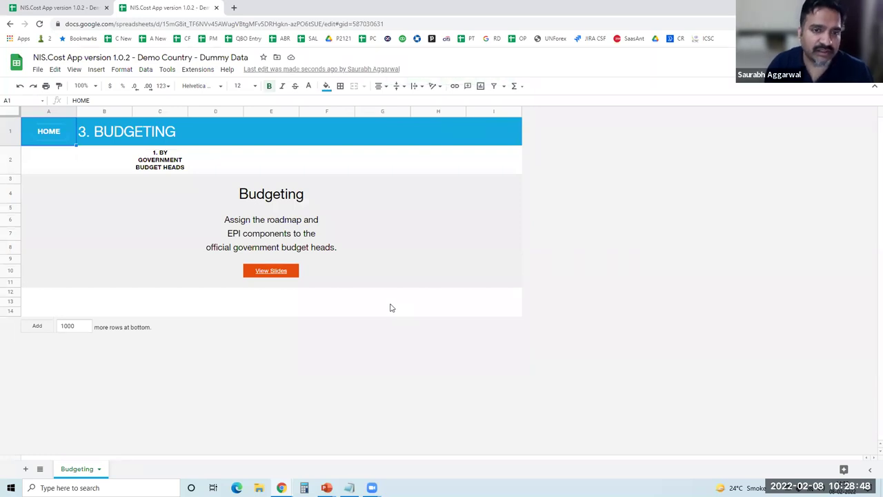
{"action": "left_click", "coordinate": [163, 166]}
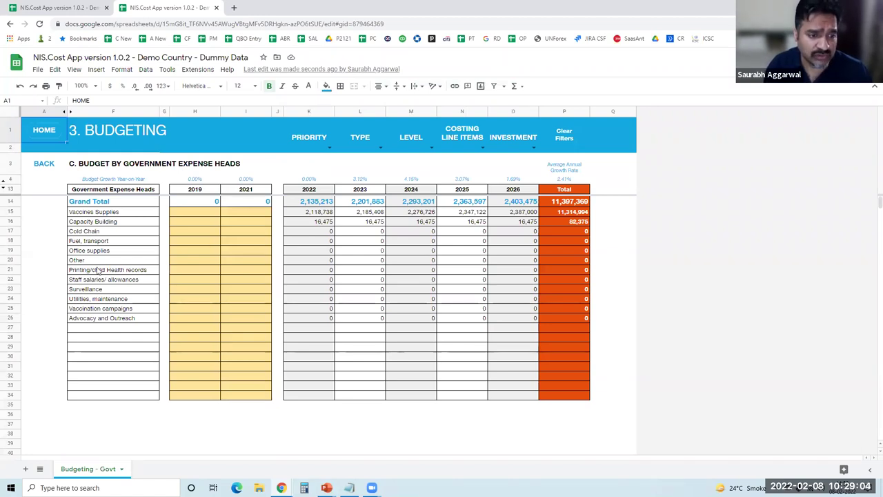
{"action": "left_click_drag", "start_coordinate": [193, 214], "coordinate": [241, 328]}
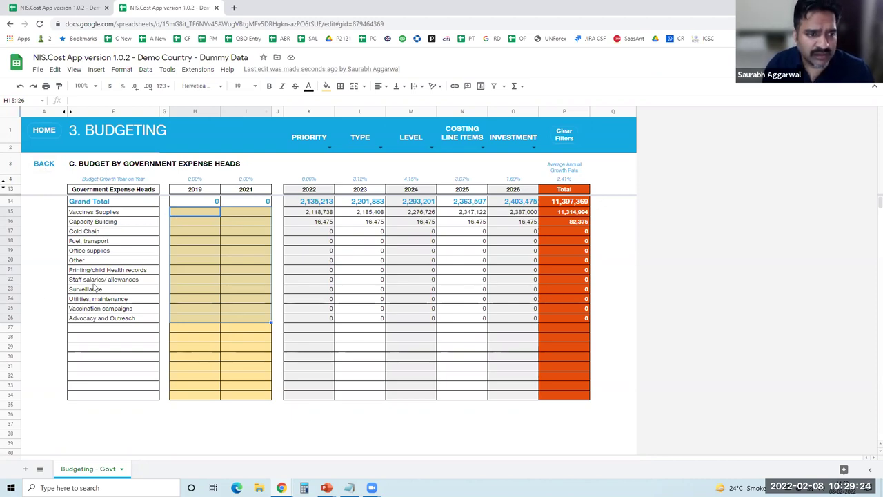
Return to the home page and try to open the Financing section, dismissing the running script notices
{"action": "left_click", "coordinate": [39, 138]}
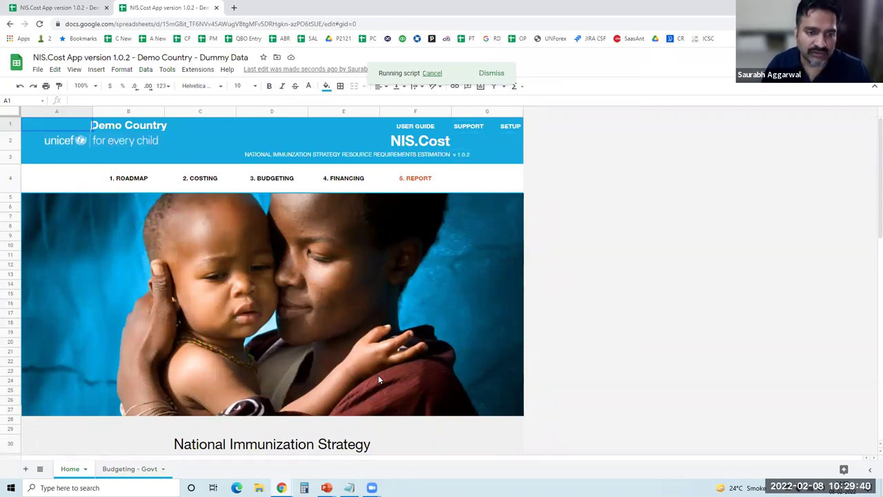
{"action": "left_click", "coordinate": [344, 182]}
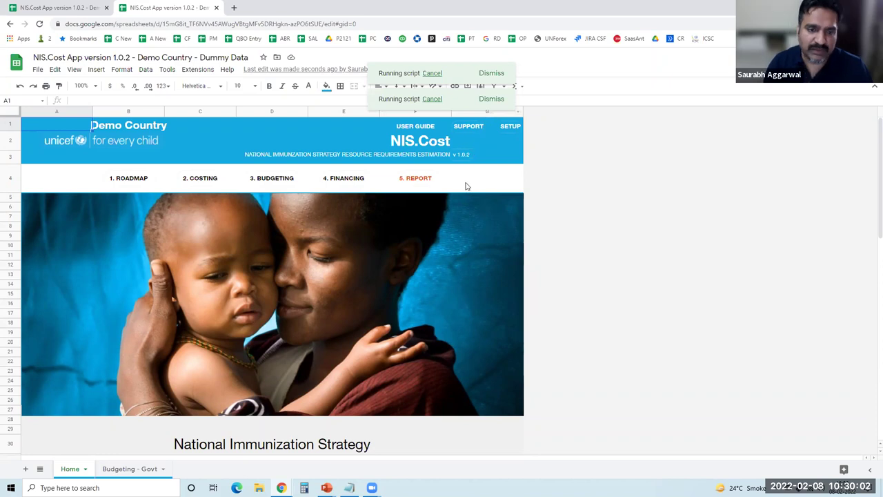
{"action": "left_click", "coordinate": [490, 100]}
{"action": "left_click", "coordinate": [492, 76]}
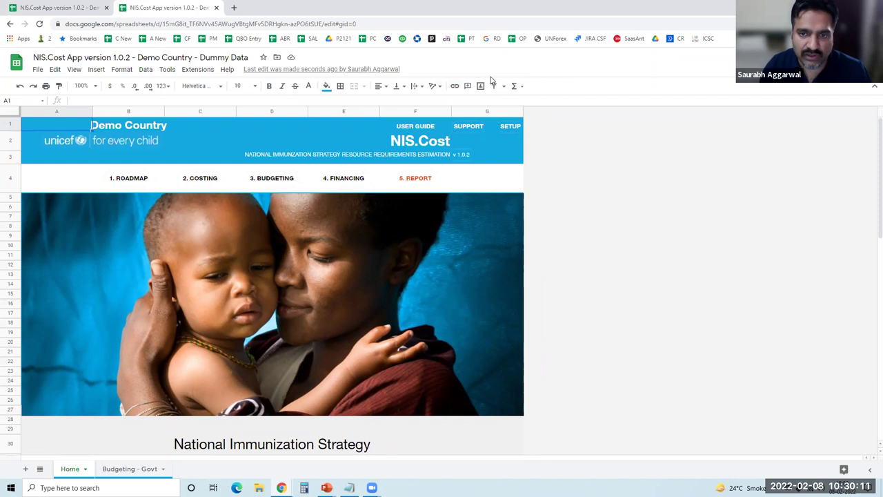
{"action": "left_click", "coordinate": [341, 181]}
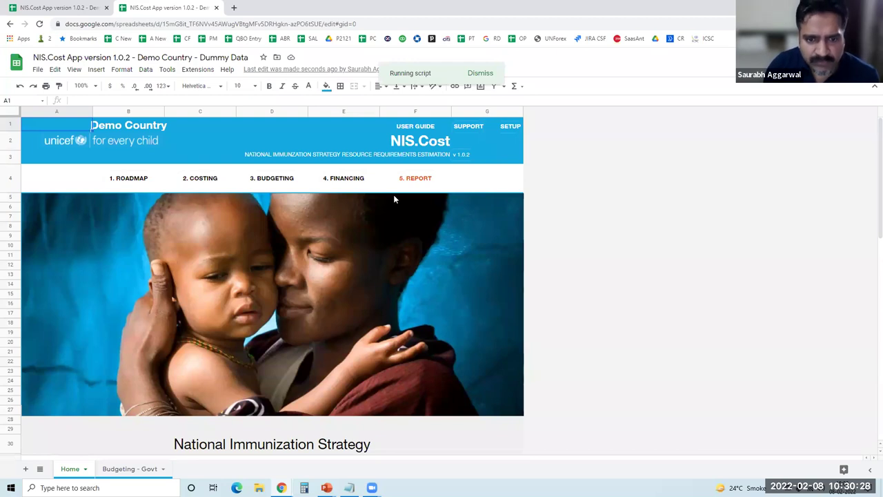
Open the Financing - EPI sheet from the list of all sheets
{"action": "mouse_move", "coordinate": [415, 126]}
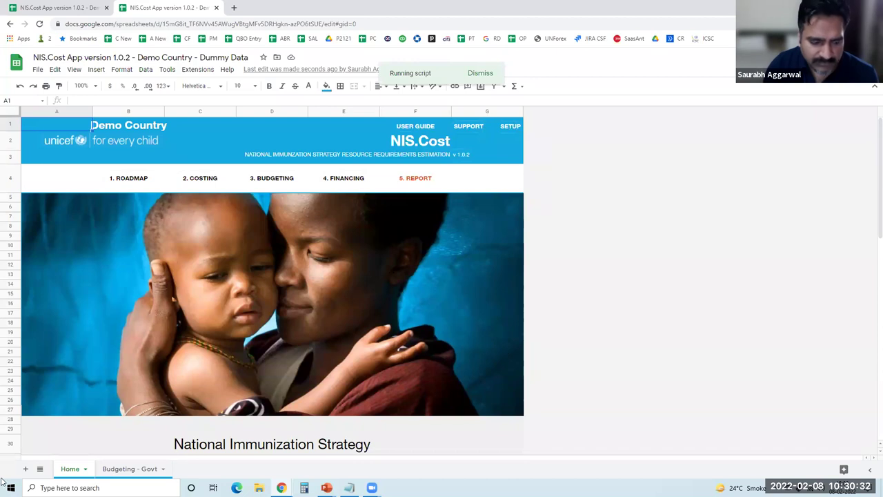
{"action": "left_click", "coordinate": [40, 469]}
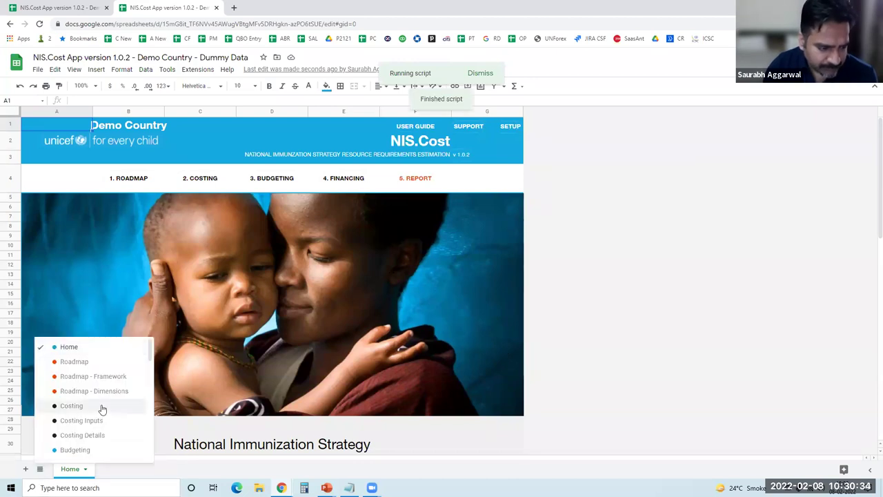
{"action": "scroll", "coordinate": [103, 414], "scroll_direction": "down", "scroll_amount": 2}
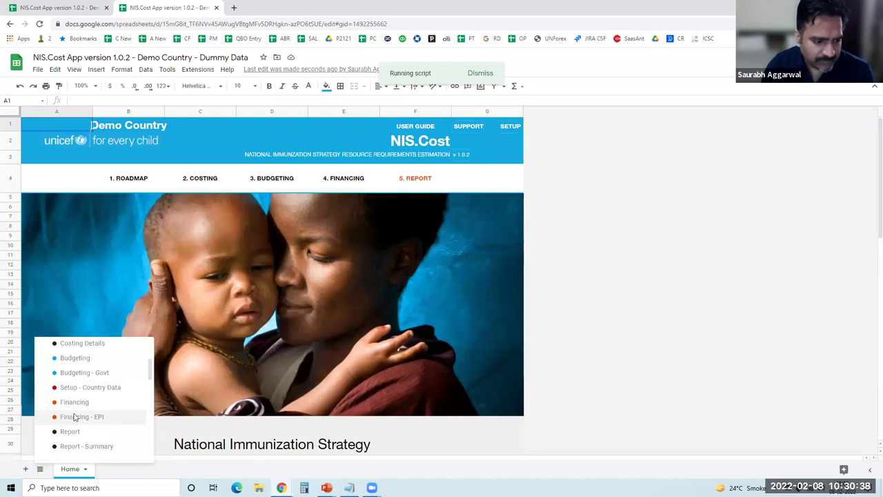
{"action": "left_click", "coordinate": [76, 416]}
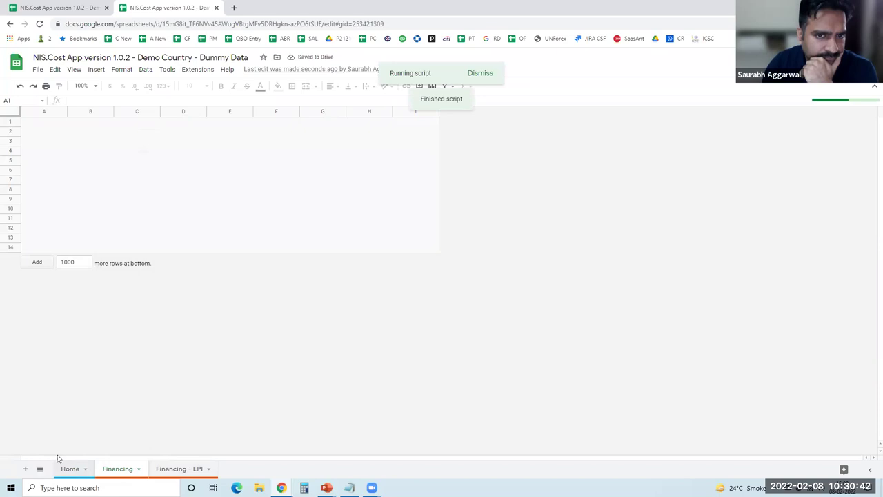
{"action": "left_click", "coordinate": [185, 469]}
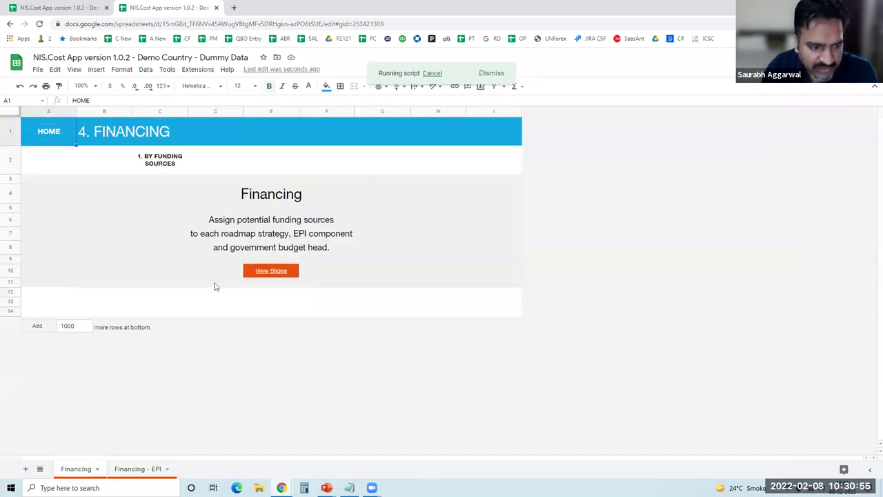
{"action": "left_click", "coordinate": [39, 469]}
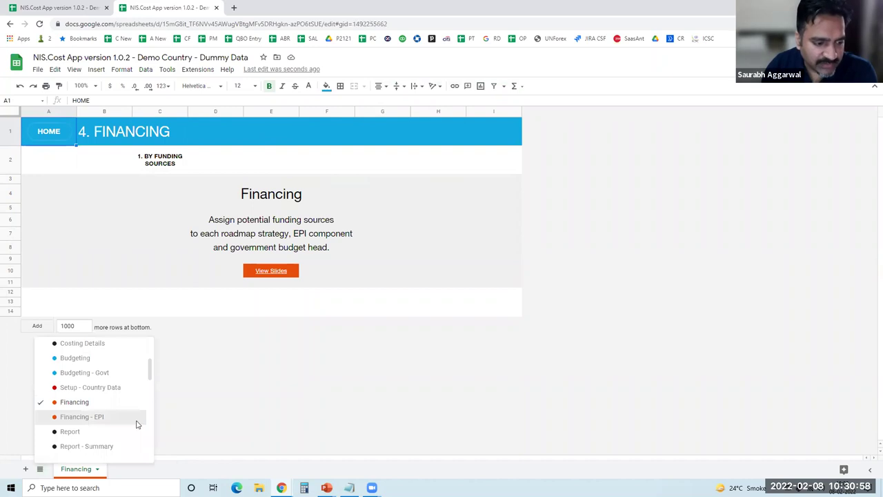
{"action": "left_click", "coordinate": [138, 423]}
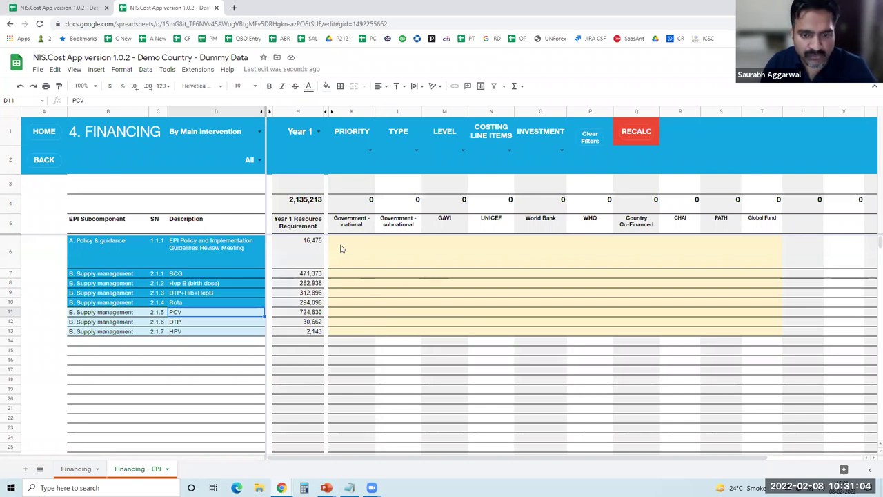
Go through the funding source columns for DTP+Hib+HepB from Government - national to Country Co-Financed
{"action": "left_click", "coordinate": [355, 293]}
{"action": "key", "text": "Right"}
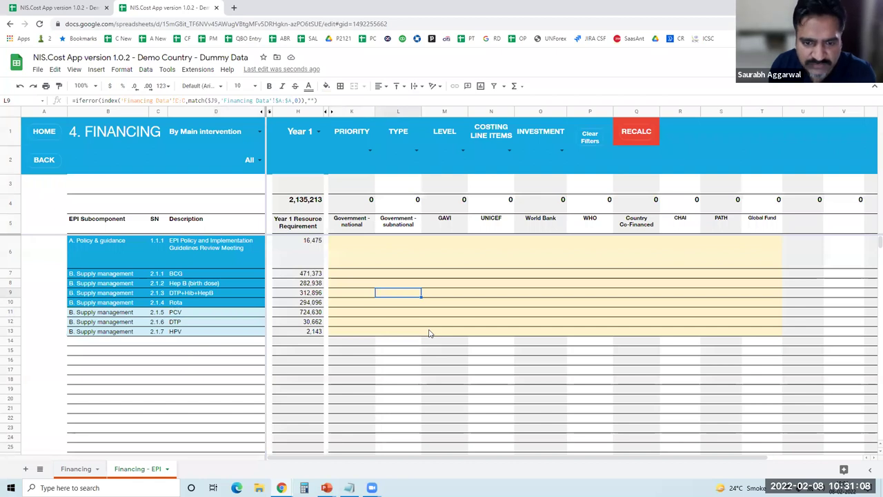
{"action": "key", "text": "Right"}
{"action": "key", "text": "Right"}
{"action": "key", "text": "Right"}
{"action": "key", "text": "Right"}
{"action": "key", "text": "Right"}
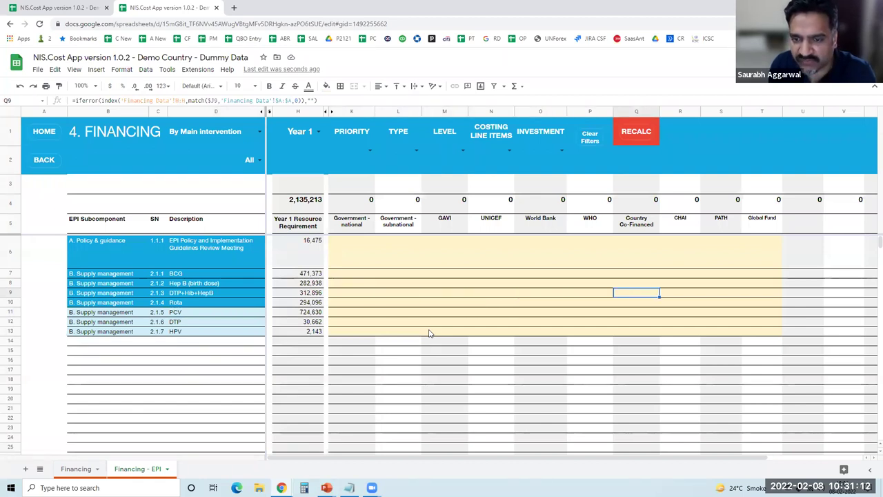
View the available years for the financing resource requirement and keep Year 1
{"action": "left_click", "coordinate": [304, 135]}
{"action": "left_click", "coordinate": [318, 132]}
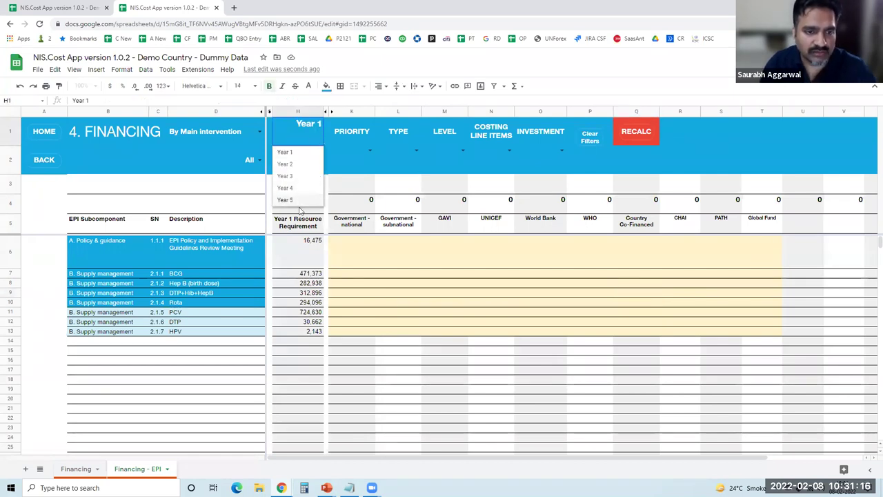
{"action": "key", "text": "Escape"}
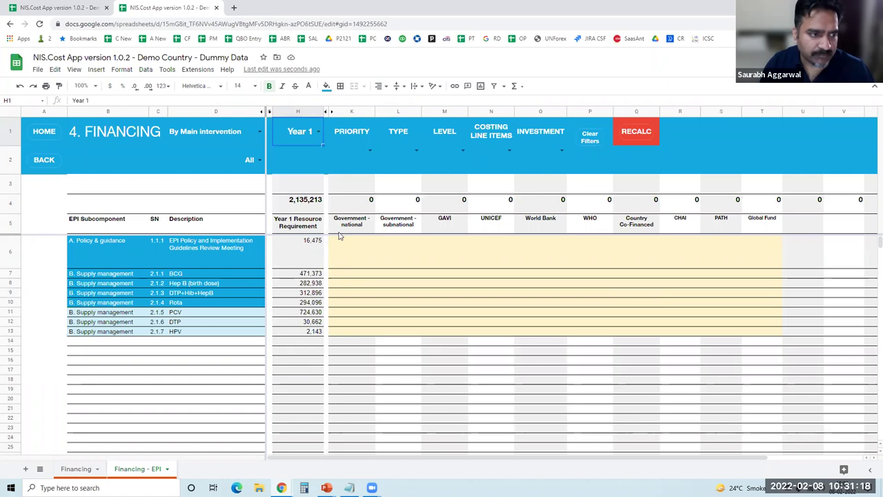
Open the Report - Summary sheet from the list of all sheets
{"action": "left_click", "coordinate": [39, 469]}
{"action": "scroll", "coordinate": [89, 397], "scroll_direction": "down", "scroll_amount": 2}
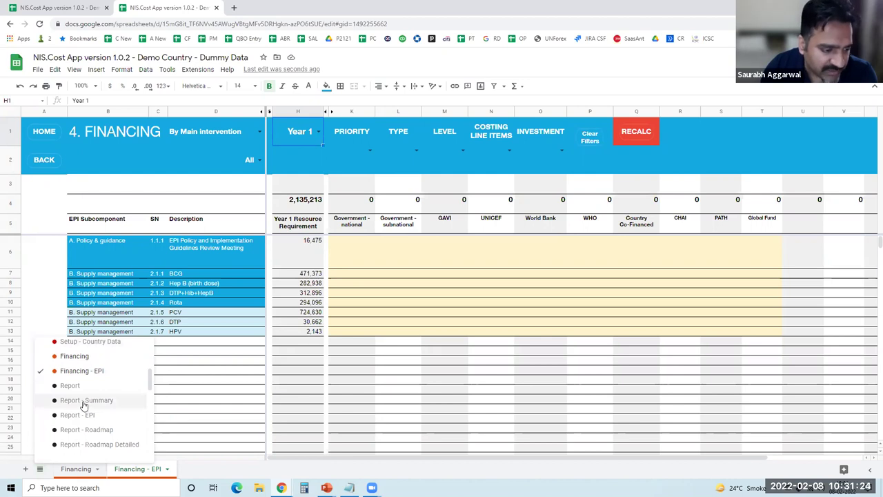
{"action": "left_click", "coordinate": [84, 404]}
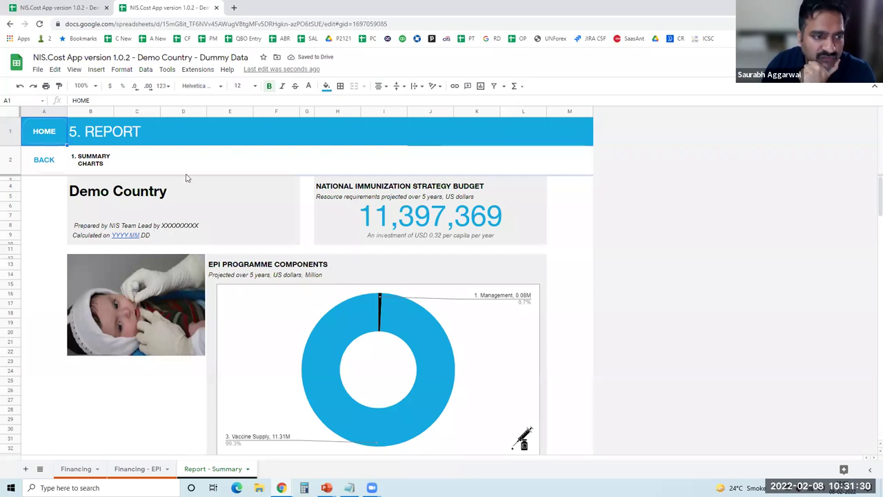
Examine the summary report's charts from the budget and EPI programme components through to projected funding sources and the funding gap
{"action": "scroll", "coordinate": [188, 166], "scroll_direction": "down", "scroll_amount": 1}
{"action": "scroll", "coordinate": [187, 166], "scroll_direction": "up", "scroll_amount": 1}
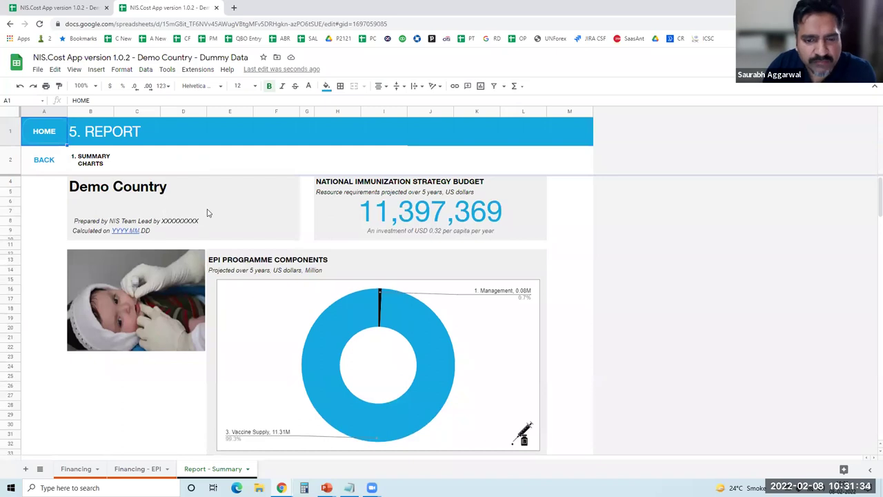
{"action": "scroll", "coordinate": [220, 229], "scroll_direction": "down", "scroll_amount": 4}
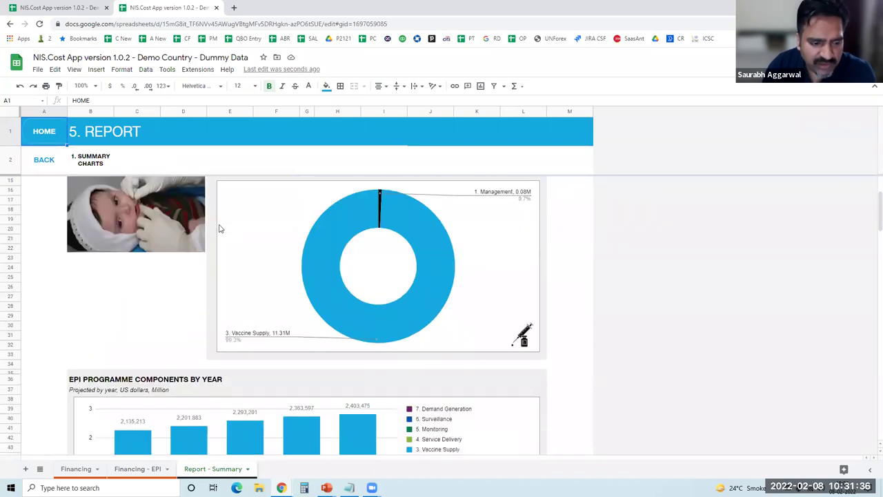
{"action": "scroll", "coordinate": [219, 229], "scroll_direction": "up", "scroll_amount": 2}
{"action": "scroll", "coordinate": [220, 230], "scroll_direction": "up", "scroll_amount": 1}
{"action": "scroll", "coordinate": [219, 229], "scroll_direction": "down", "scroll_amount": 4}
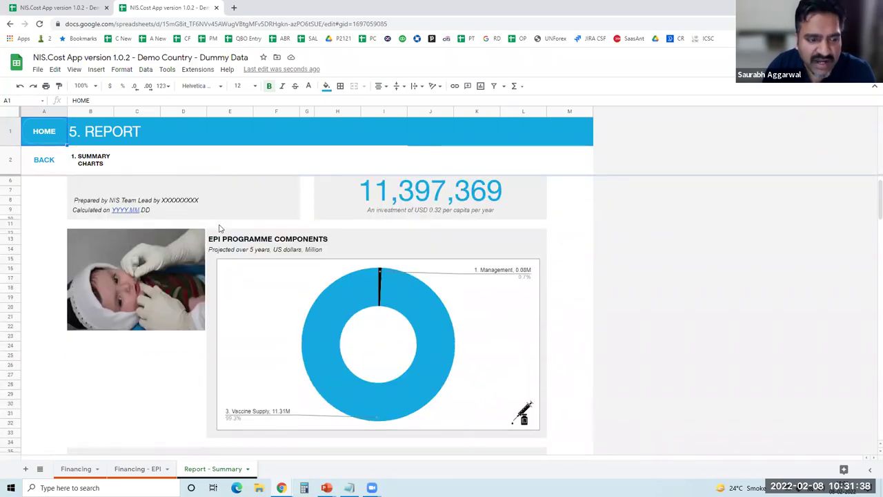
{"action": "scroll", "coordinate": [220, 229], "scroll_direction": "down", "scroll_amount": 5}
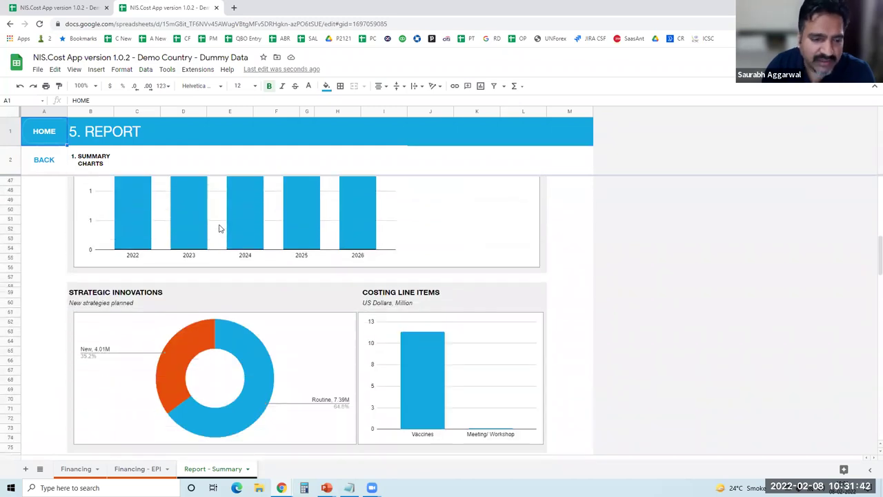
{"action": "scroll", "coordinate": [219, 228], "scroll_direction": "down", "scroll_amount": 4}
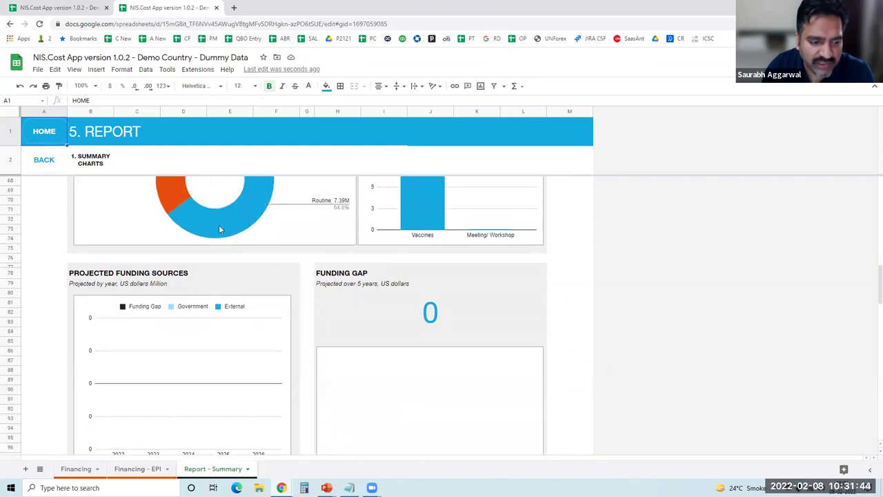
{"action": "scroll", "coordinate": [218, 228], "scroll_direction": "up", "scroll_amount": 4}
{"action": "scroll", "coordinate": [219, 229], "scroll_direction": "up", "scroll_amount": 10}
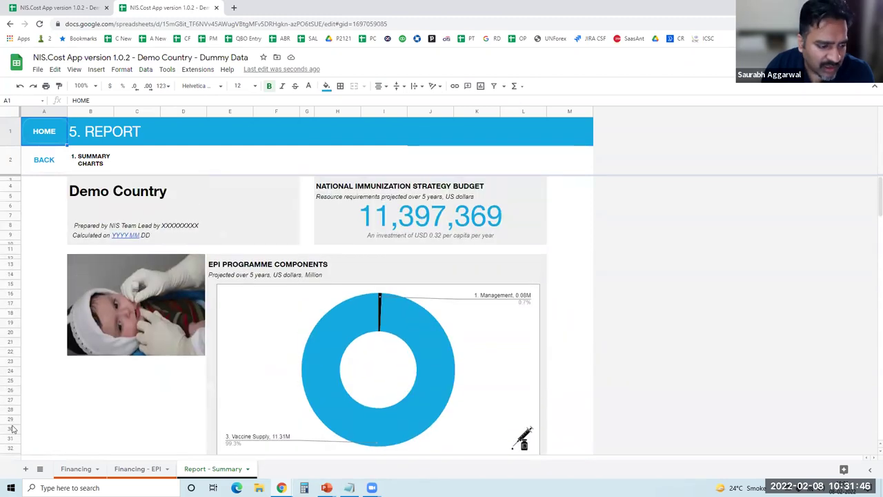
Open the Report - EPI sheet from the list of all sheets and look through the budget by EPI components
{"action": "left_click", "coordinate": [40, 469]}
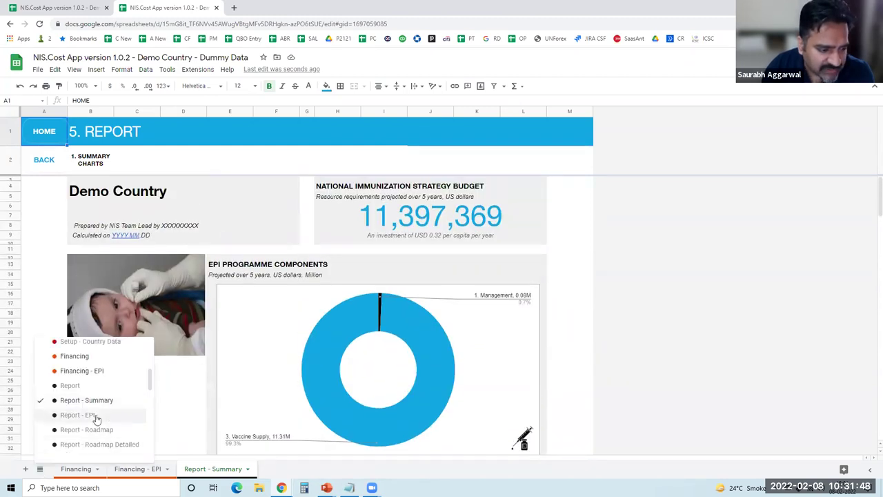
{"action": "left_click", "coordinate": [134, 417]}
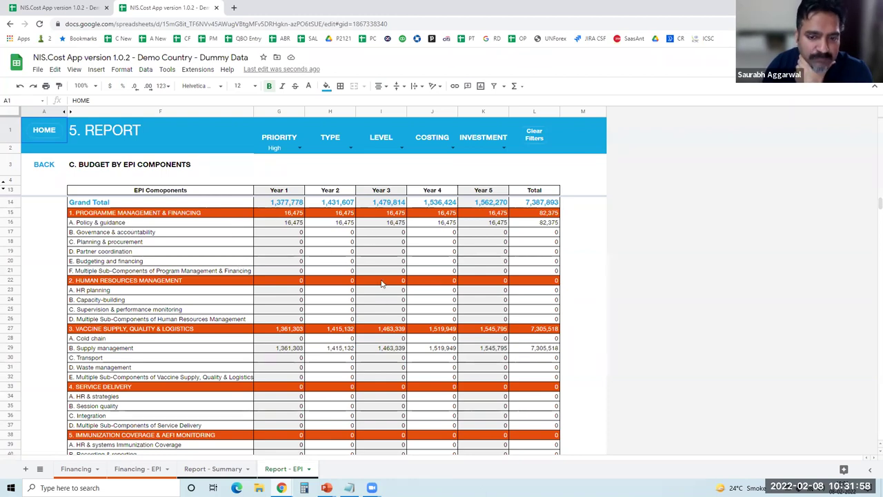
{"action": "scroll", "coordinate": [381, 283], "scroll_direction": "down", "scroll_amount": 2}
{"action": "scroll", "coordinate": [276, 345], "scroll_direction": "up", "scroll_amount": 2}
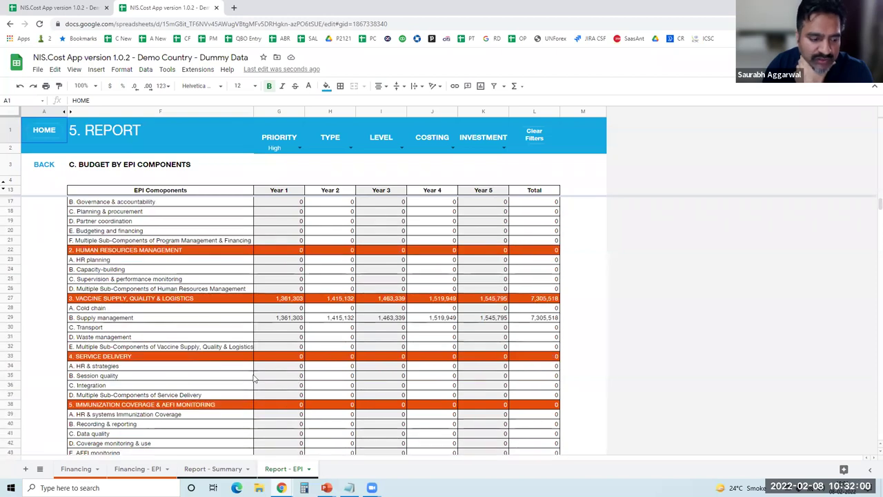
Open the Report - Roadmap sheet from the list of all sheets
{"action": "left_click", "coordinate": [39, 469]}
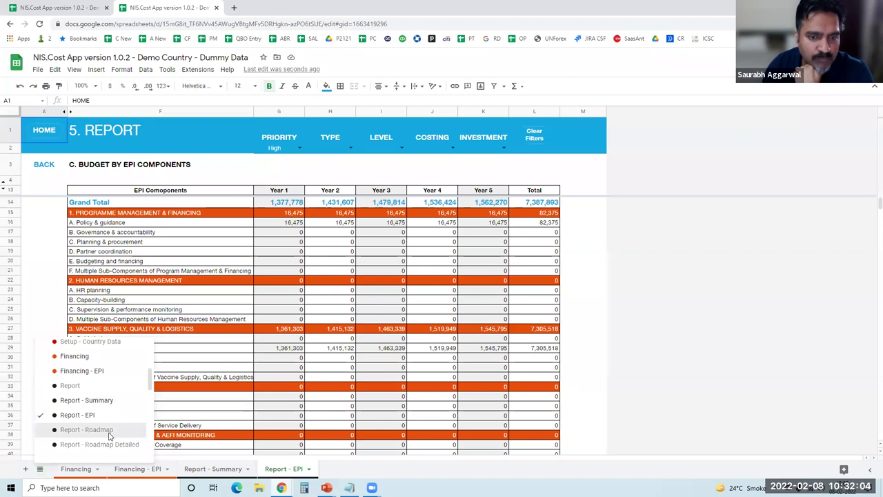
{"action": "left_click", "coordinate": [112, 432]}
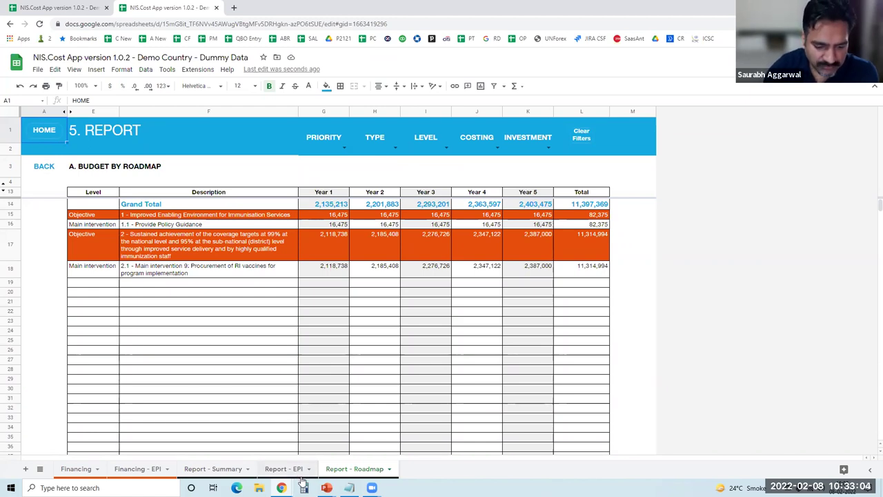
Switch to the NIS.COST webinar presentation in PowerPoint and resume its slide show
{"action": "mouse_move", "coordinate": [326, 488]}
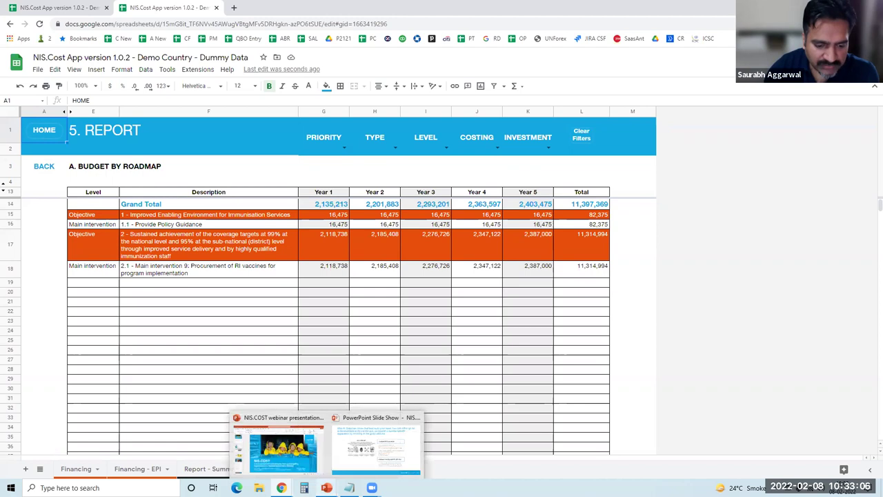
{"action": "left_click", "coordinate": [311, 464]}
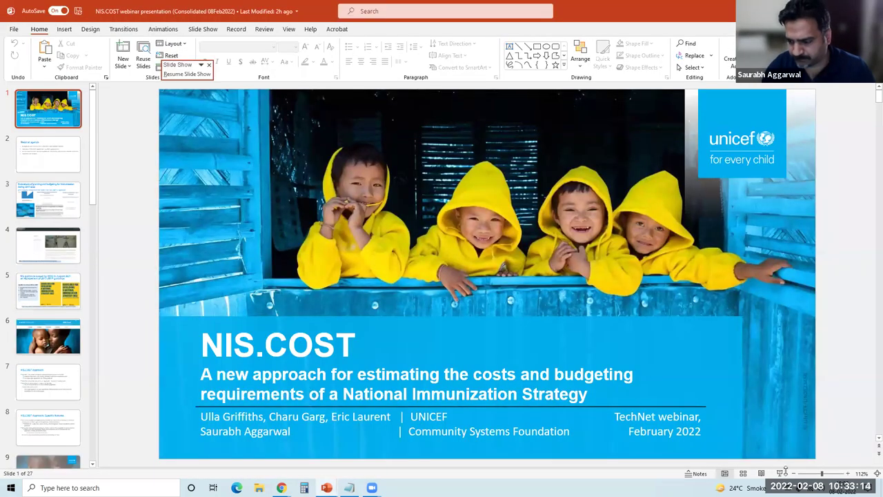
{"action": "left_click", "coordinate": [779, 472]}
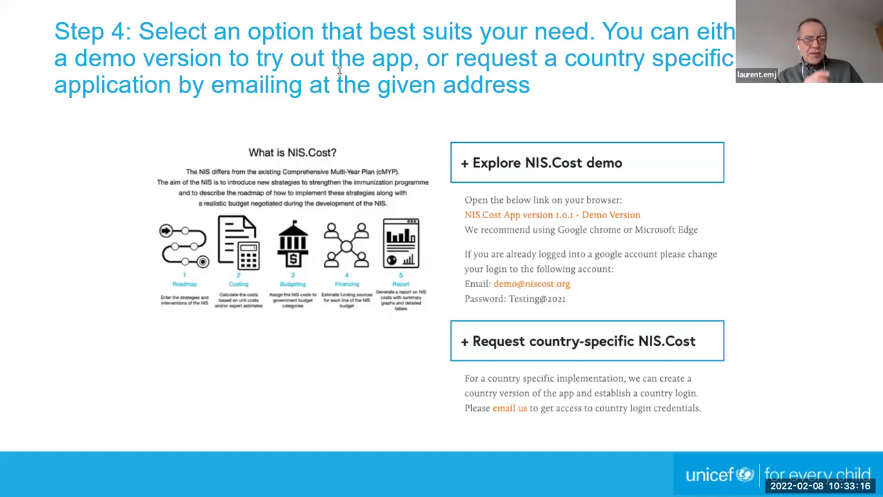
Advance the slide show through the lessons learnt title slide to the slide on country experiences with NIS development
{"action": "left_click", "coordinate": [402, 287]}
{"action": "left_click", "coordinate": [402, 287]}
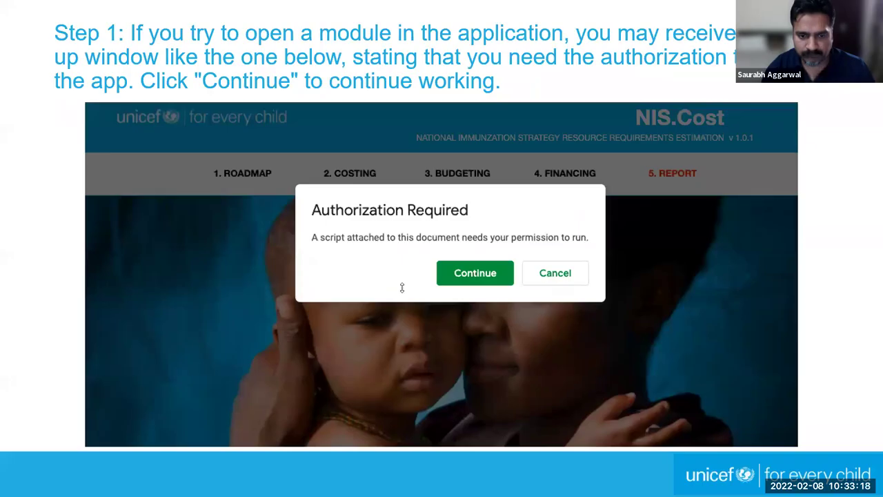
{"action": "left_click", "coordinate": [402, 287]}
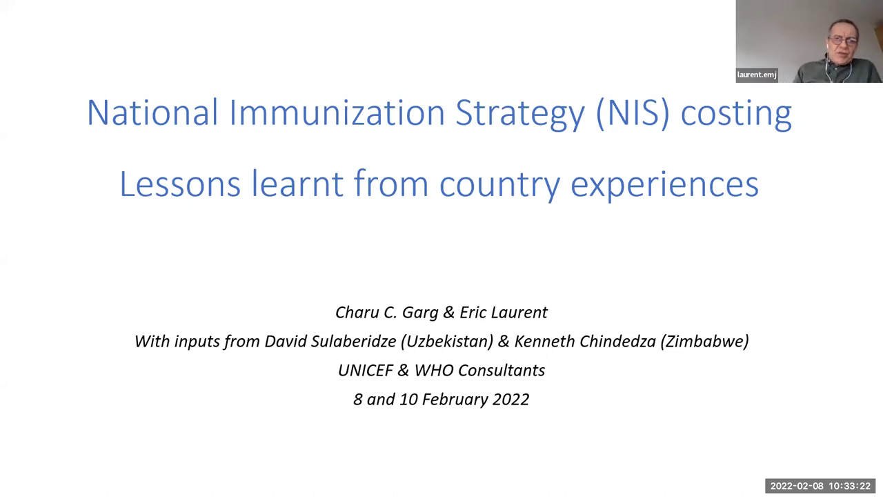
{"action": "left_click", "coordinate": [403, 287]}
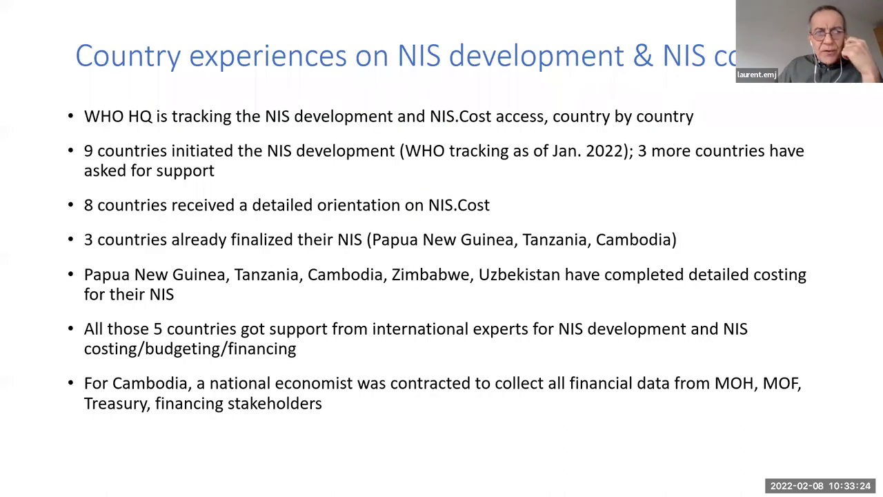